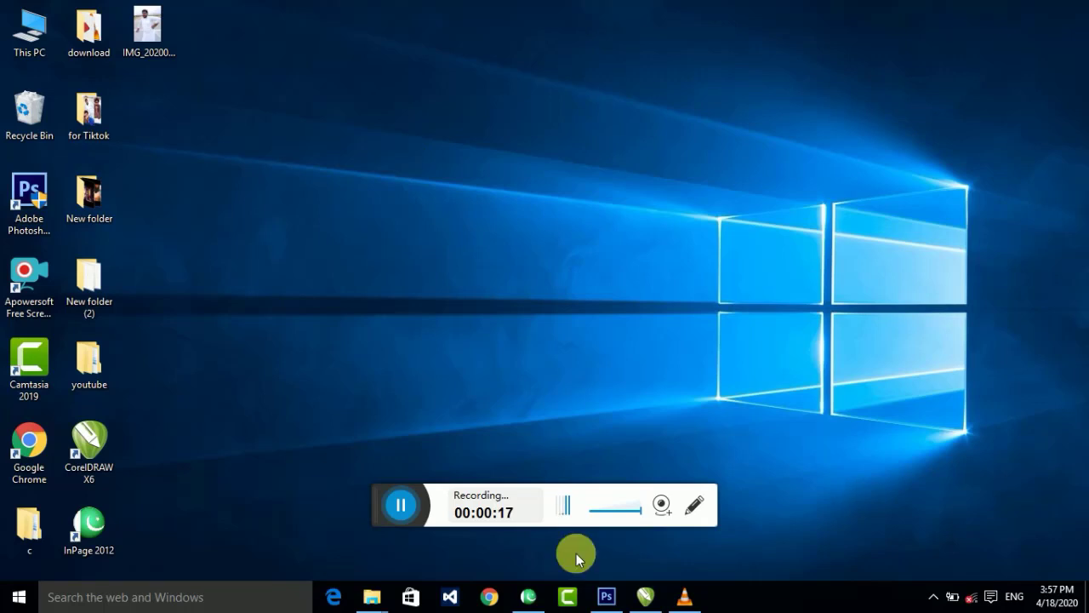
- Bring Photoshop forward and open the portrait photo IMG_20200416_183630_213.jpg
{"action": "left_click", "coordinate": [606, 598]}
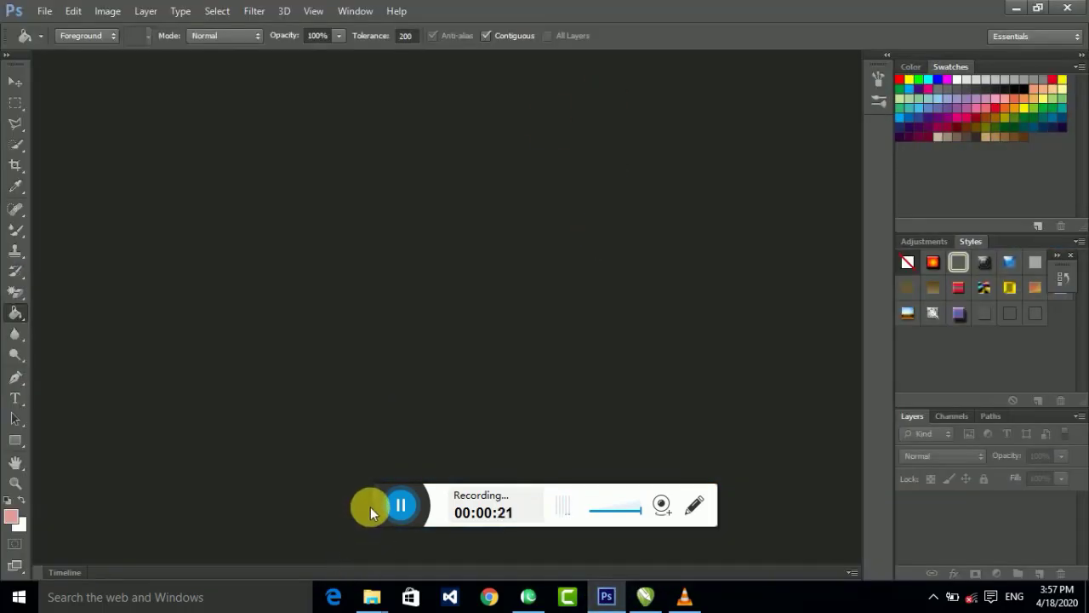
{"action": "left_click_drag", "start_coordinate": [370, 506], "coordinate": [1000, 367]}
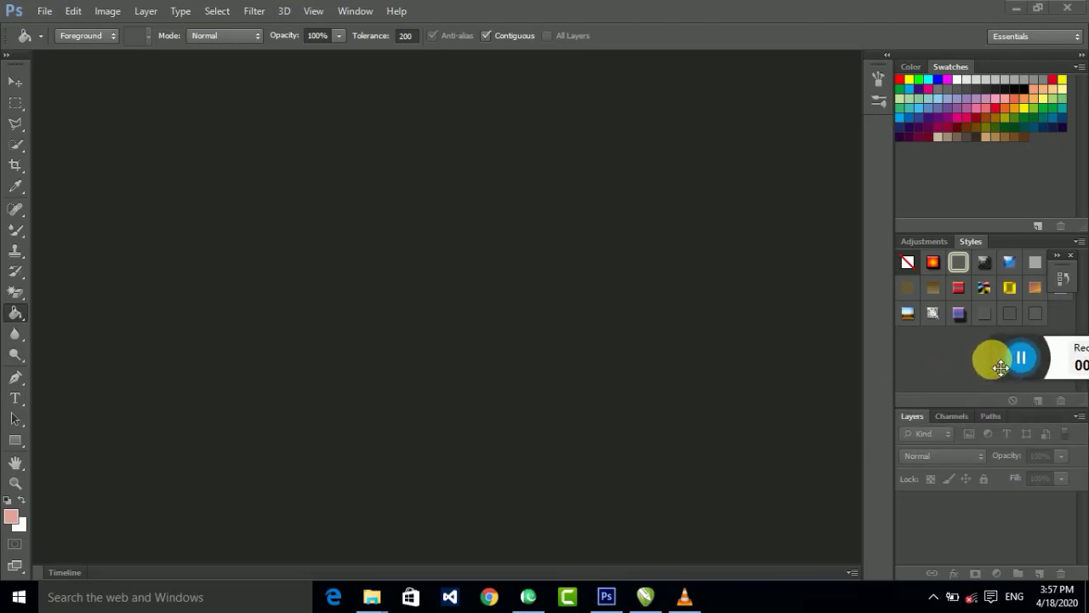
{"action": "double_click", "coordinate": [556, 249]}
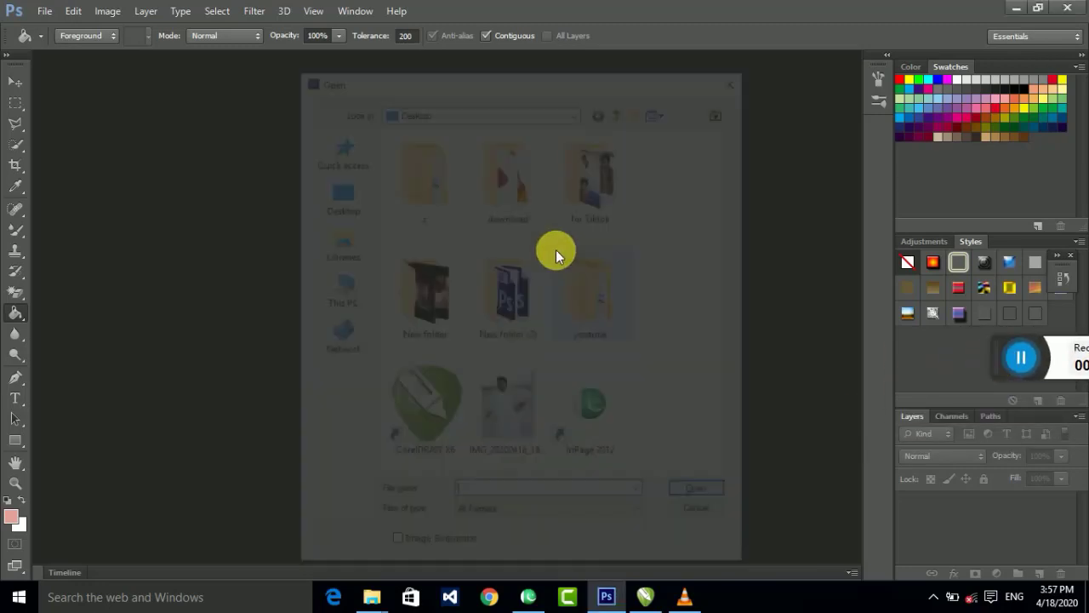
{"action": "double_click", "coordinate": [524, 396]}
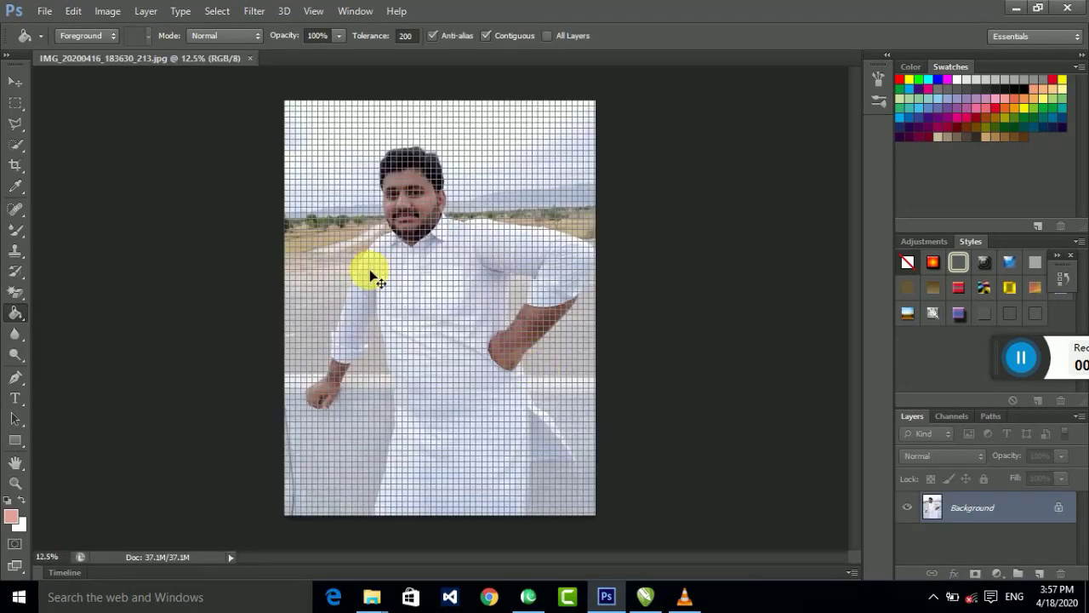
- Crop the portrait shorter by pulling its bottom edge up
{"action": "left_click", "coordinate": [17, 165]}
{"action": "left_click_drag", "start_coordinate": [433, 110], "coordinate": [439, 105]}
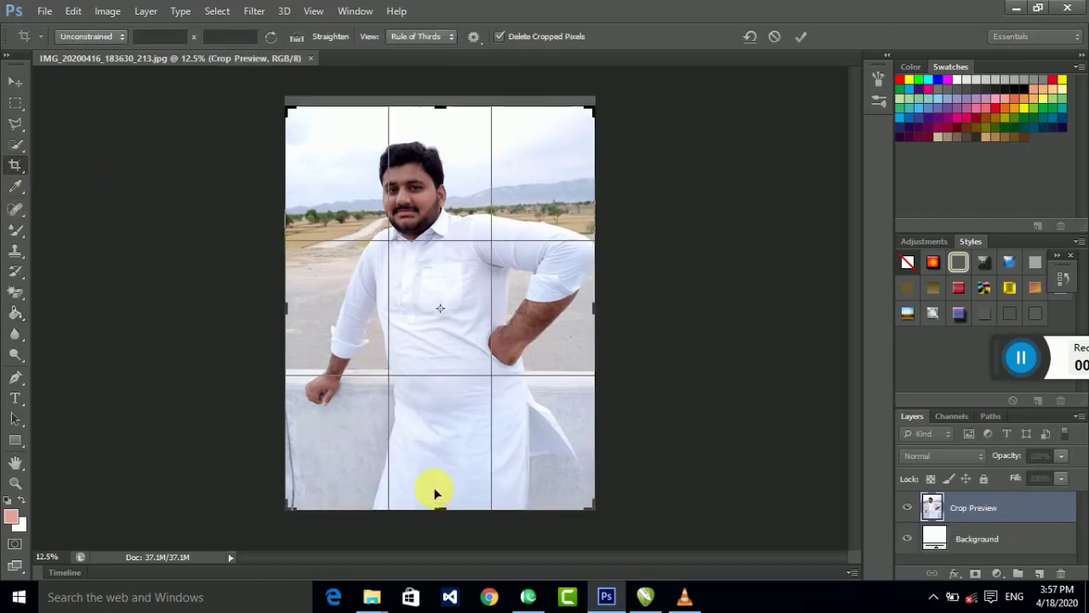
{"action": "left_click_drag", "start_coordinate": [450, 508], "coordinate": [452, 475]}
{"action": "right_click", "coordinate": [452, 310]}
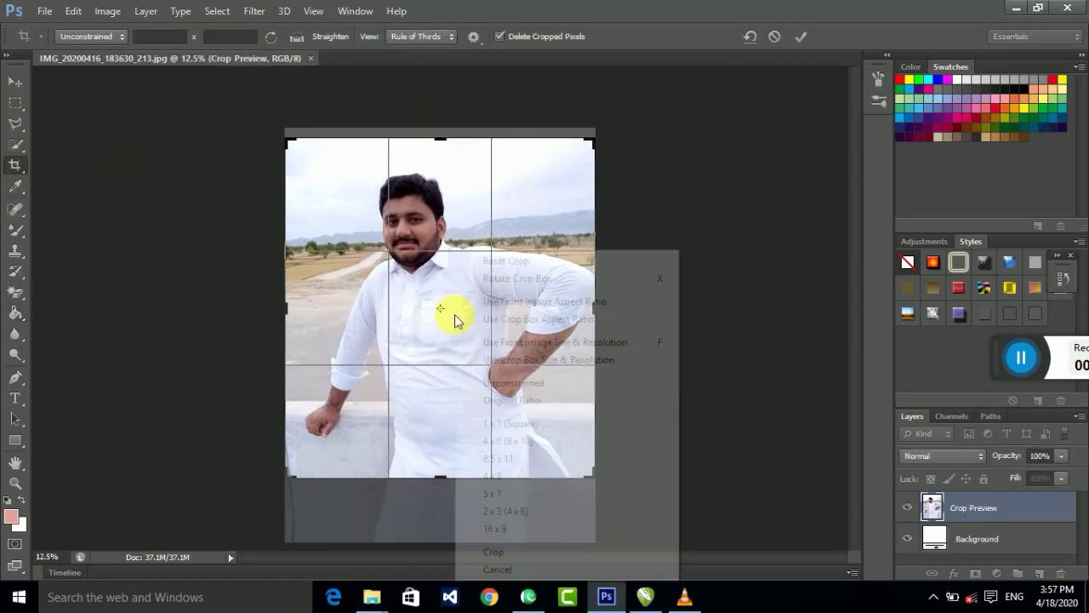
{"action": "left_click", "coordinate": [531, 551]}
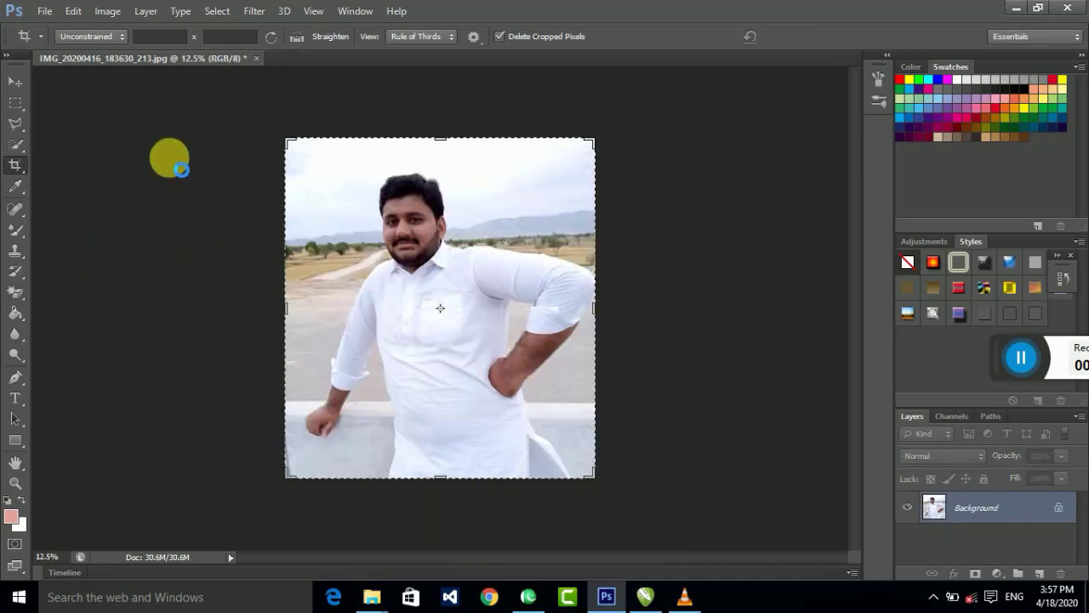
- Create a new 1136 × 1343 px, 150 ppi Untitled-1 document filled solid red
{"action": "key", "text": "ctrl+n"}
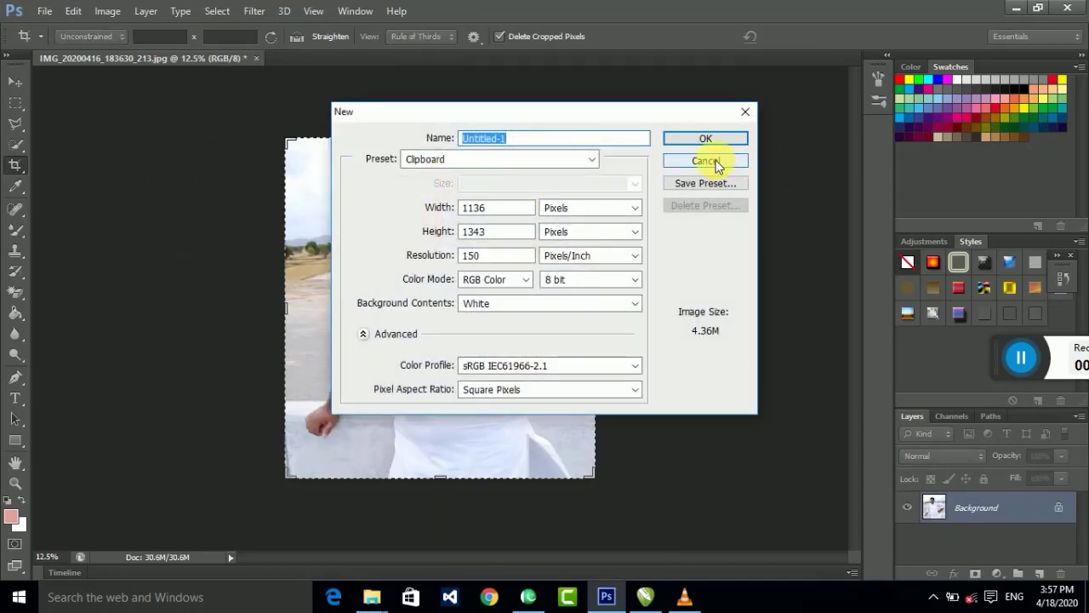
{"action": "left_click", "coordinate": [715, 160]}
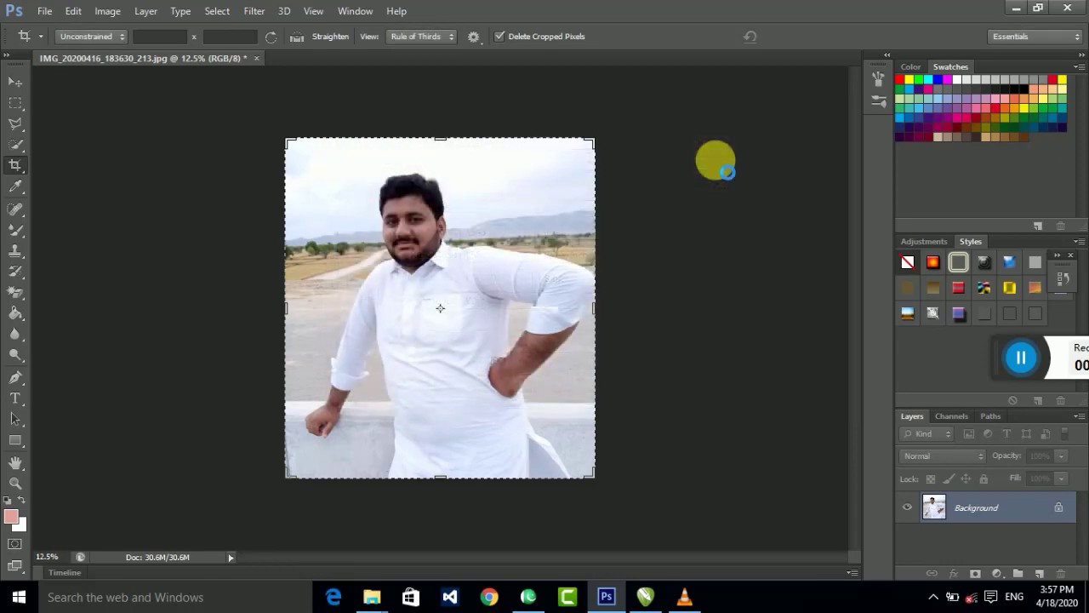
{"action": "key", "text": "ctrl+n"}
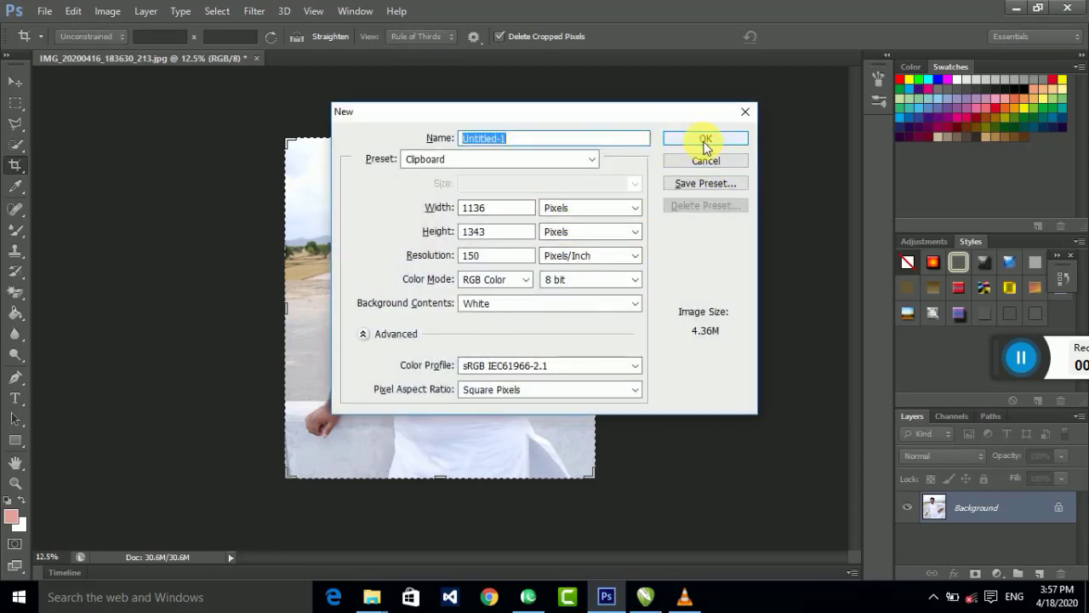
{"action": "left_click", "coordinate": [705, 139]}
{"action": "left_click", "coordinate": [13, 82]}
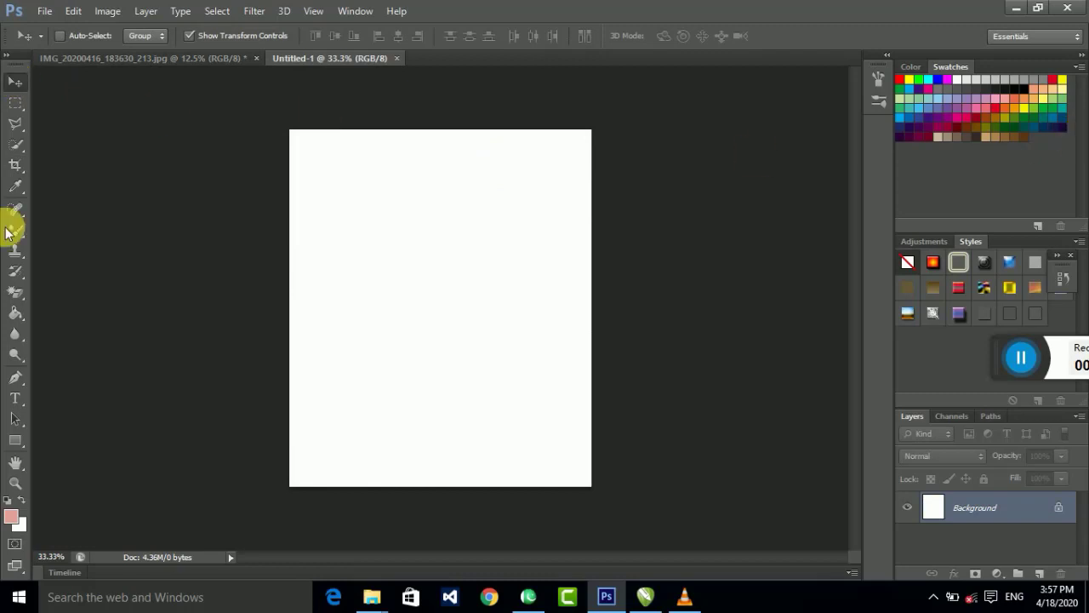
{"action": "left_click", "coordinate": [15, 313]}
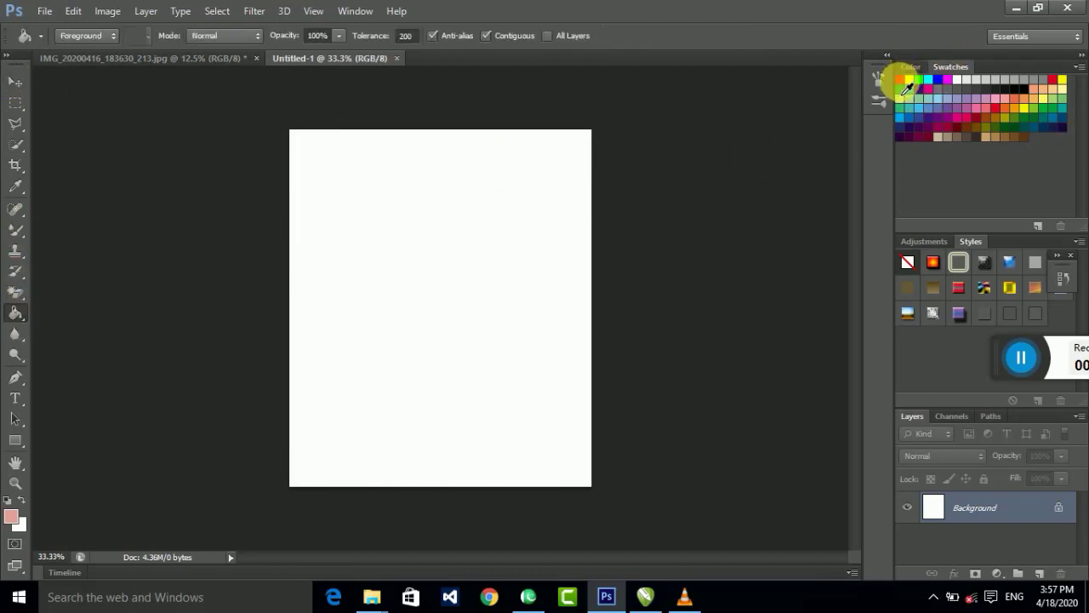
{"action": "left_click", "coordinate": [901, 81]}
{"action": "left_click", "coordinate": [538, 271]}
- Move the red layer onto the portrait and stretch it over the lower photo up to the chin
{"action": "left_click", "coordinate": [14, 82]}
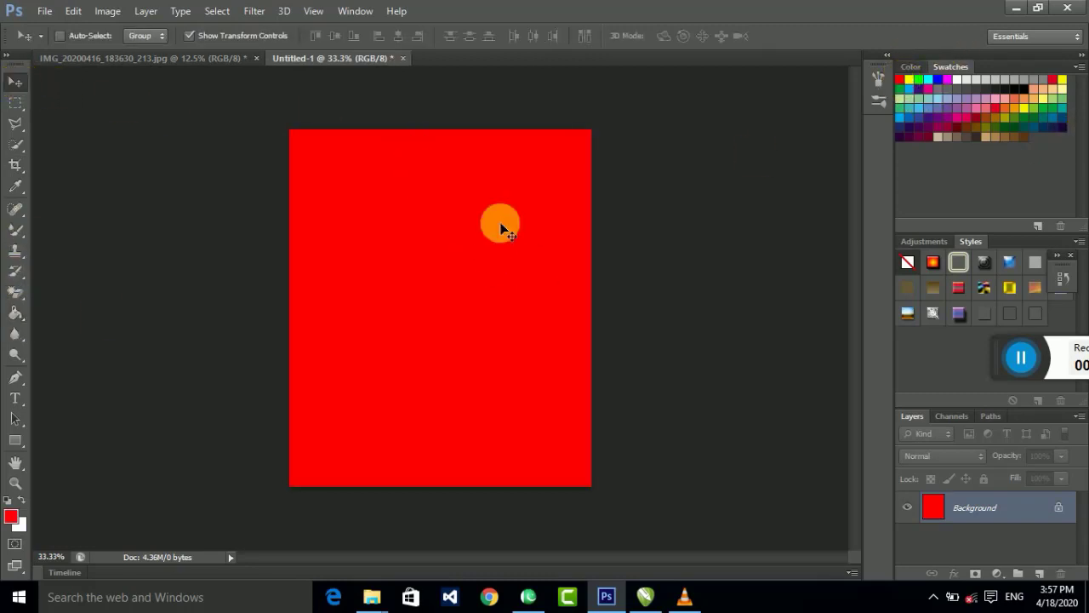
{"action": "mouse_move", "coordinate": [501, 227]}
{"action": "left_mouse_down"}
{"action": "mouse_move", "coordinate": [235, 102]}
{"action": "mouse_move", "coordinate": [417, 323]}
{"action": "mouse_move", "coordinate": [358, 298]}
{"action": "mouse_move", "coordinate": [372, 294]}
{"action": "left_mouse_up"}
{"action": "left_click", "coordinate": [398, 387]}
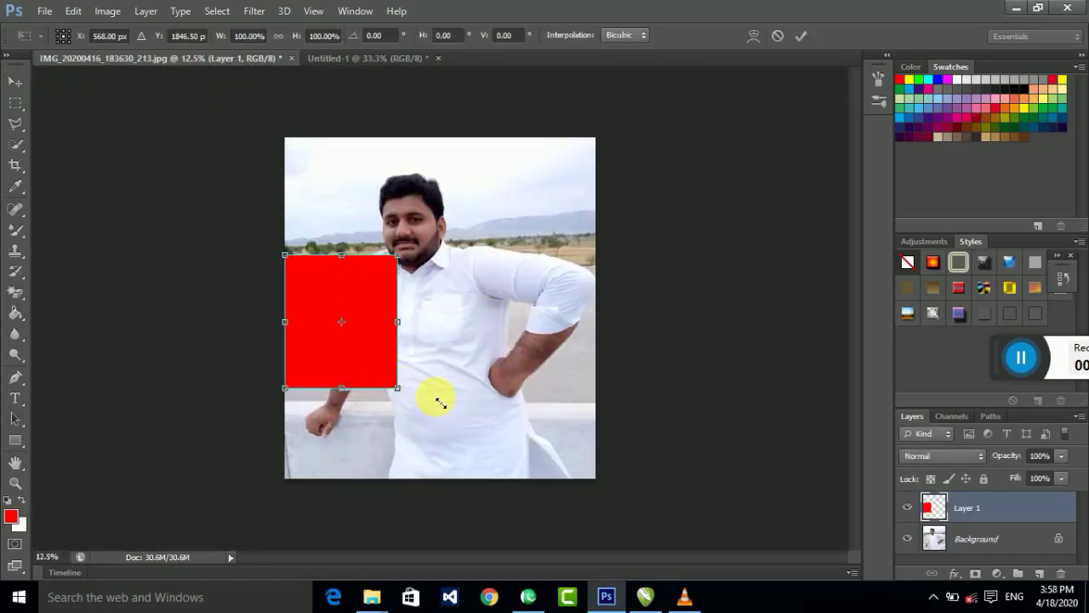
{"action": "left_click_drag", "start_coordinate": [440, 403], "coordinate": [650, 502]}
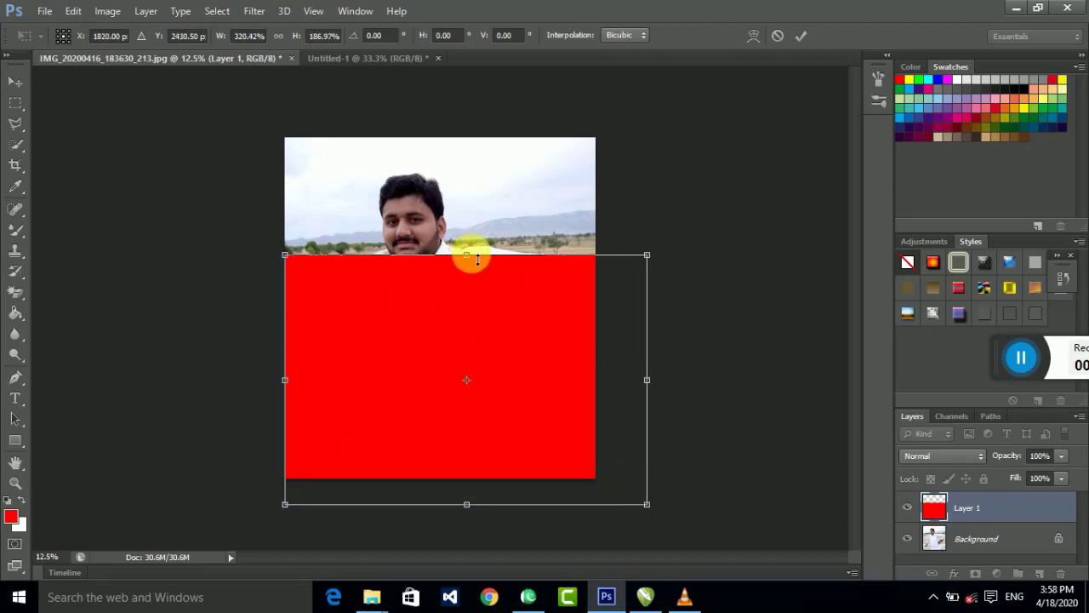
{"action": "left_click_drag", "start_coordinate": [478, 259], "coordinate": [469, 235]}
{"action": "left_click_drag", "start_coordinate": [472, 309], "coordinate": [462, 309]}
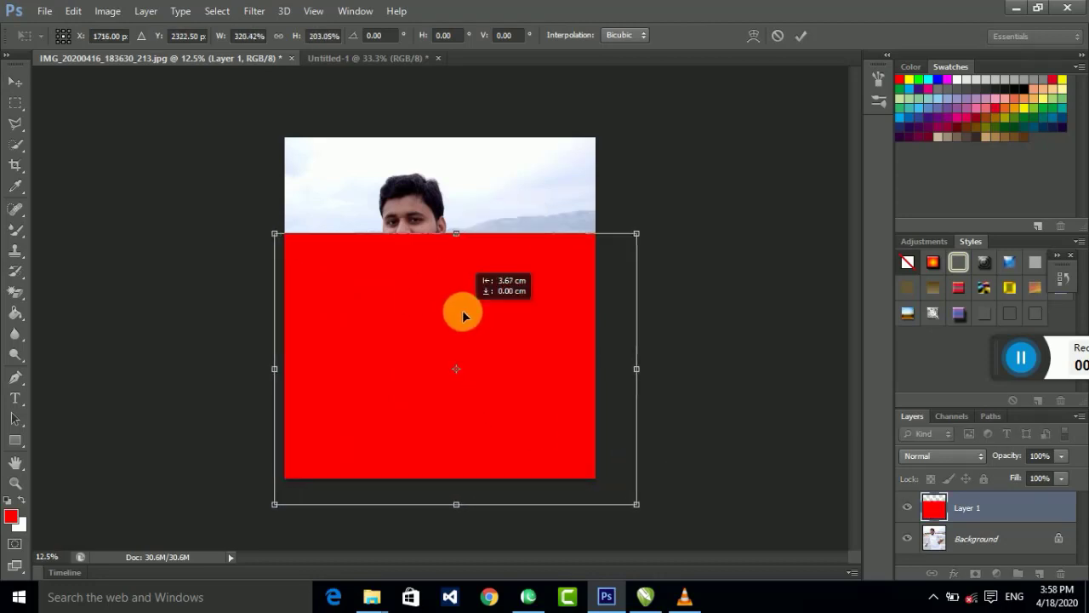
{"action": "left_click", "coordinate": [12, 85]}
{"action": "left_click", "coordinate": [474, 236]}
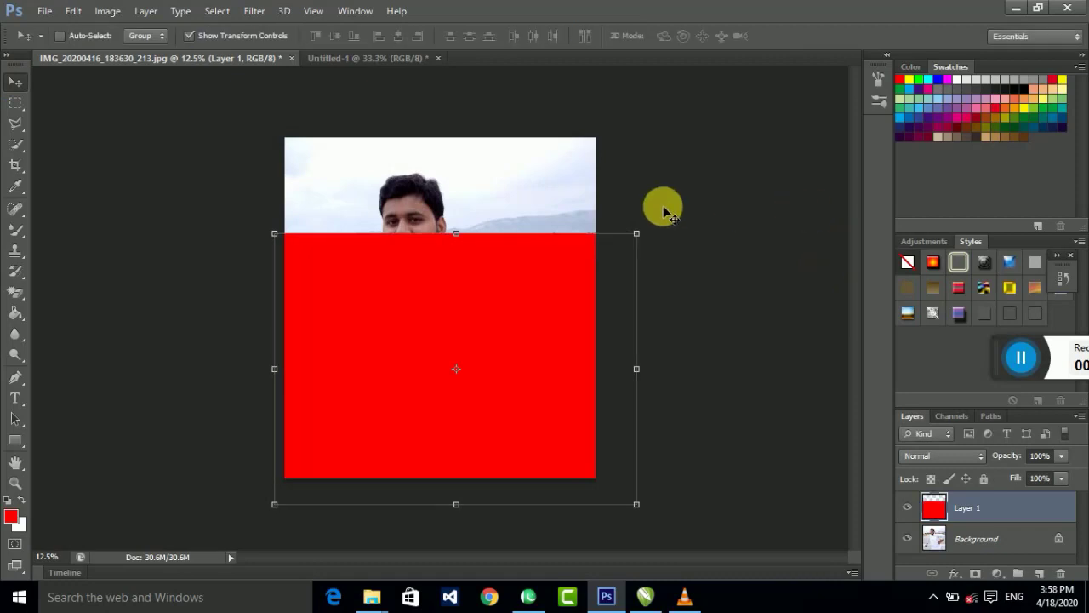
{"action": "left_click", "coordinate": [219, 38]}
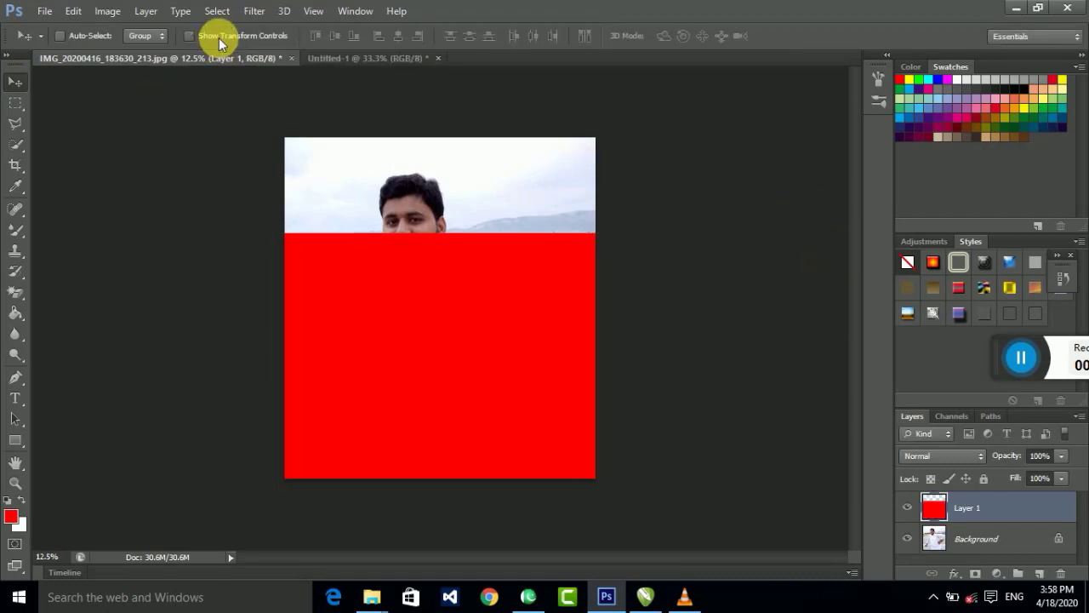
- Set the red layer to Multiply blending at 70% opacity
{"action": "left_click", "coordinate": [956, 456]}
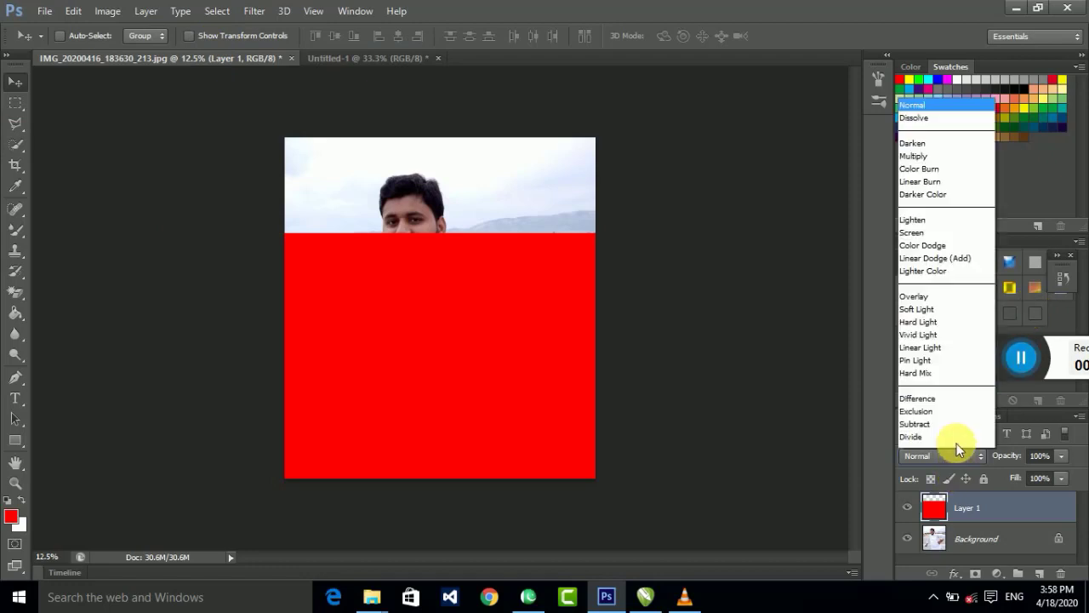
{"action": "left_click", "coordinate": [930, 97]}
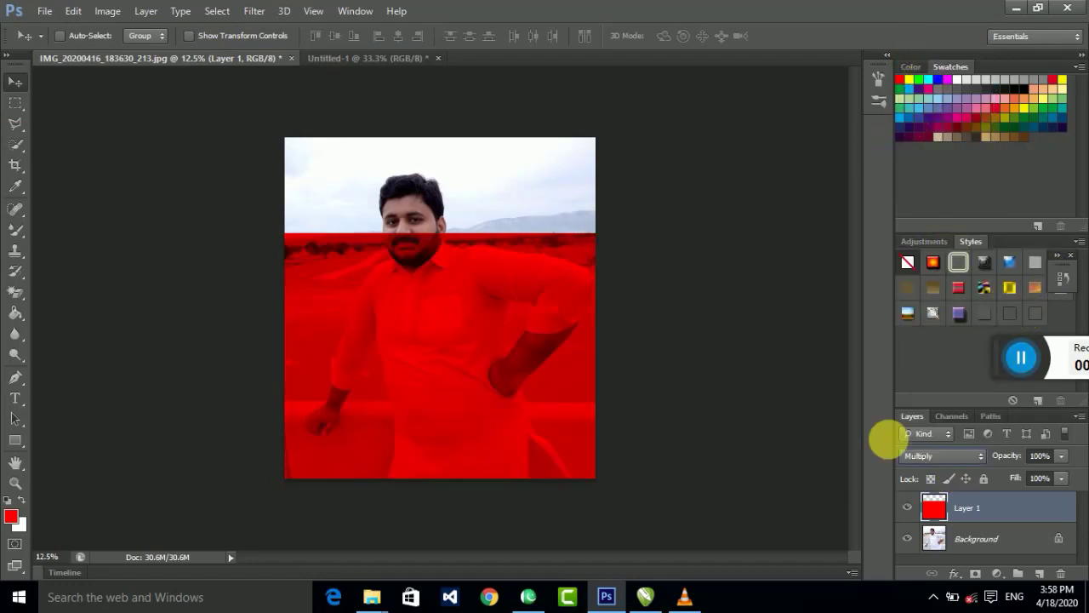
{"action": "left_click", "coordinate": [1061, 455]}
{"action": "left_click_drag", "start_coordinate": [1059, 473], "coordinate": [1022, 478]}
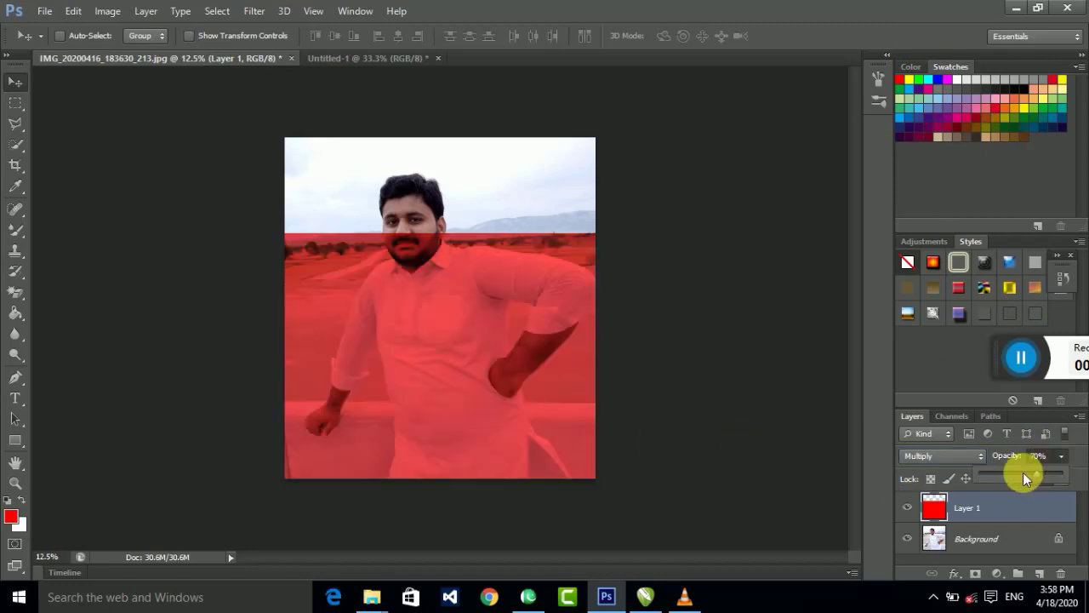
{"action": "left_click", "coordinate": [15, 119]}
- Trace a polygonal lasso around the man's head, shoulders and arms, then select the Background layer
{"action": "left_click", "coordinate": [133, 215]}
{"action": "left_click", "coordinate": [262, 412]}
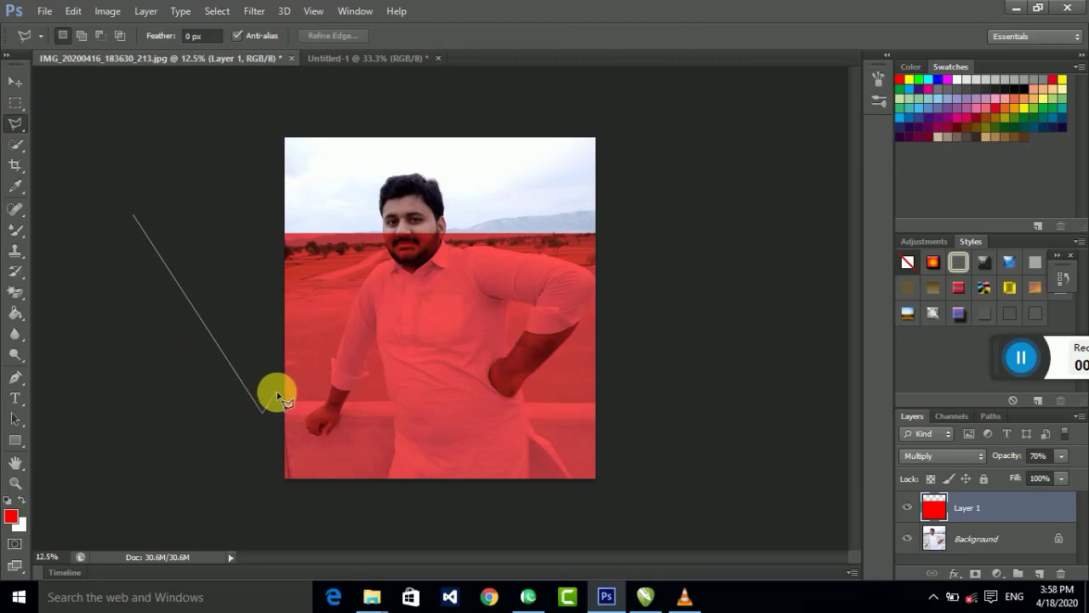
{"action": "left_click", "coordinate": [284, 398], "text": "ctrl"}
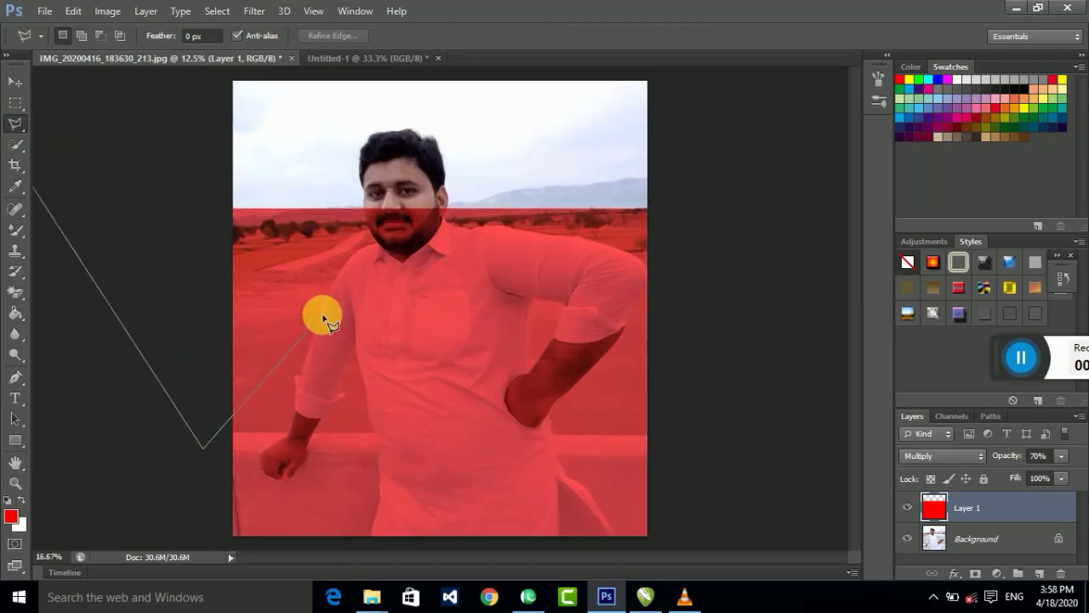
{"action": "mouse_move", "coordinate": [1002, 357]}
{"action": "left_mouse_down"}
{"action": "mouse_move", "coordinate": [392, 504]}
{"action": "mouse_move", "coordinate": [939, 381]}
{"action": "left_mouse_up"}
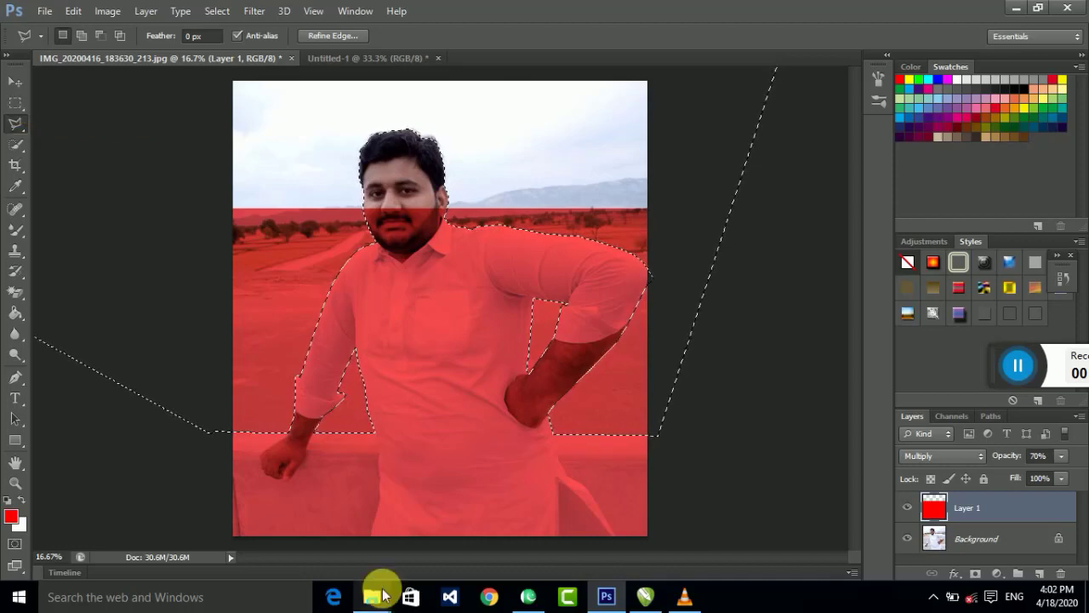
{"action": "left_click", "coordinate": [960, 538]}
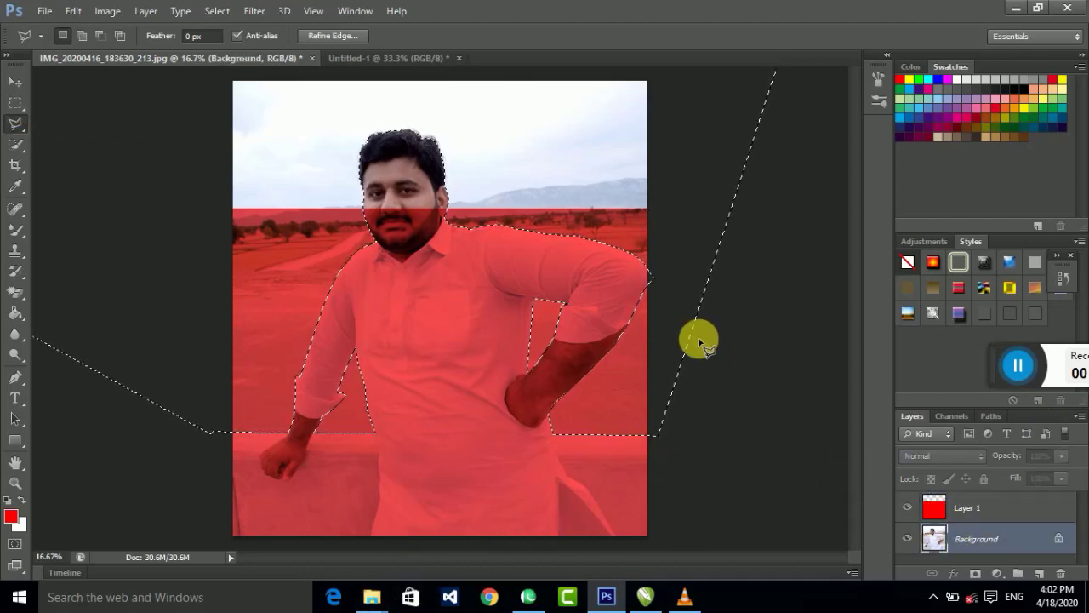
- Fill the selection around the man with red using Shift+F5
{"action": "key", "text": "shift+F5"}
{"action": "left_click", "coordinate": [636, 163]}
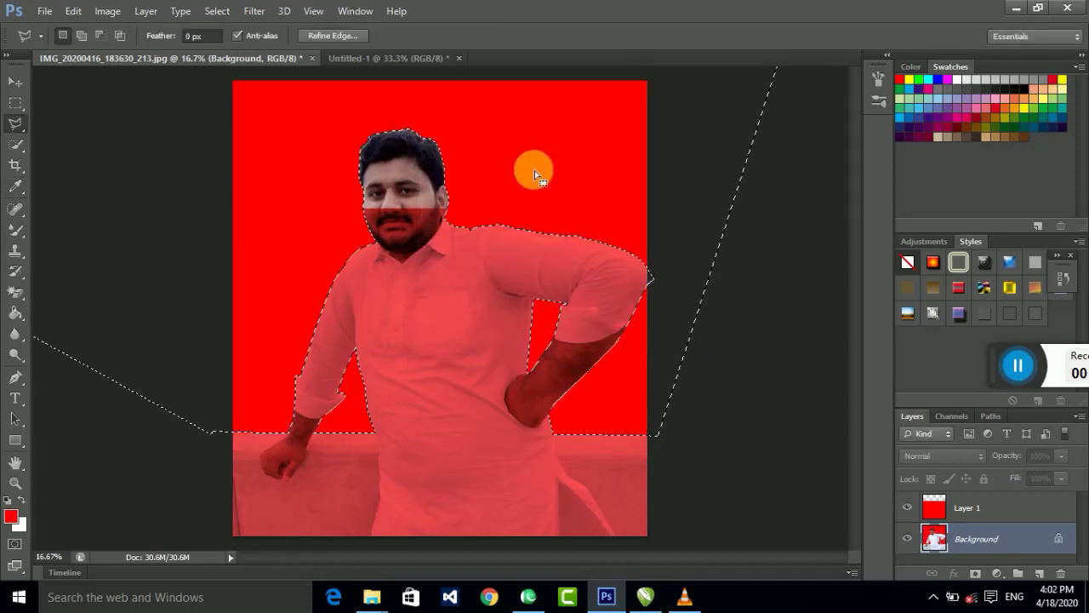
{"action": "left_click", "coordinate": [16, 312]}
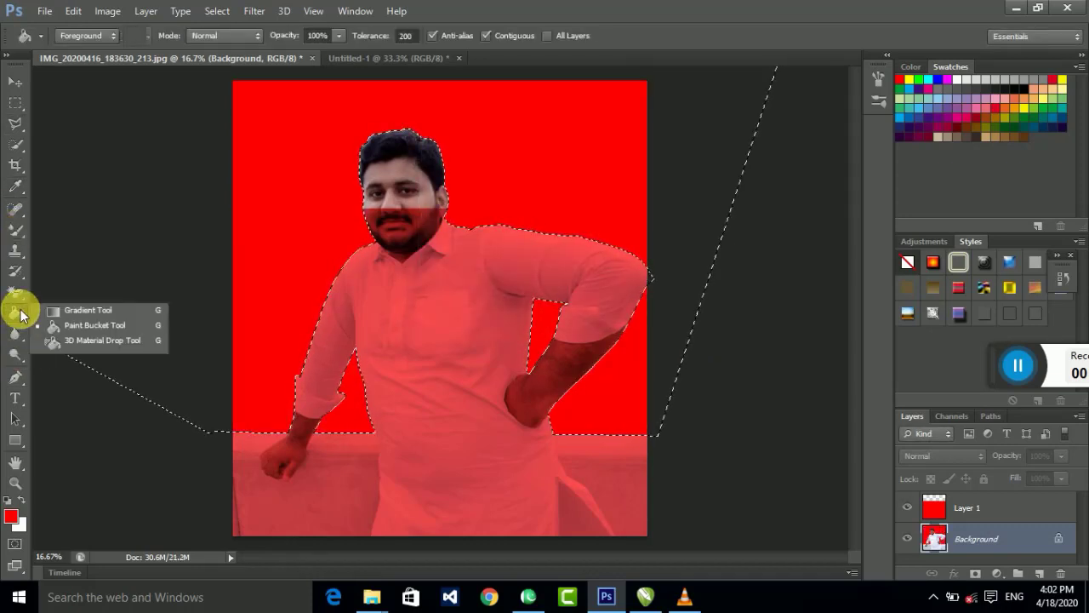
- Magic-erase the red areas around the figure on Layer 1 and Layer 0
{"action": "left_click", "coordinate": [17, 290]}
{"action": "right_click", "coordinate": [17, 290]}
{"action": "left_click", "coordinate": [80, 323]}
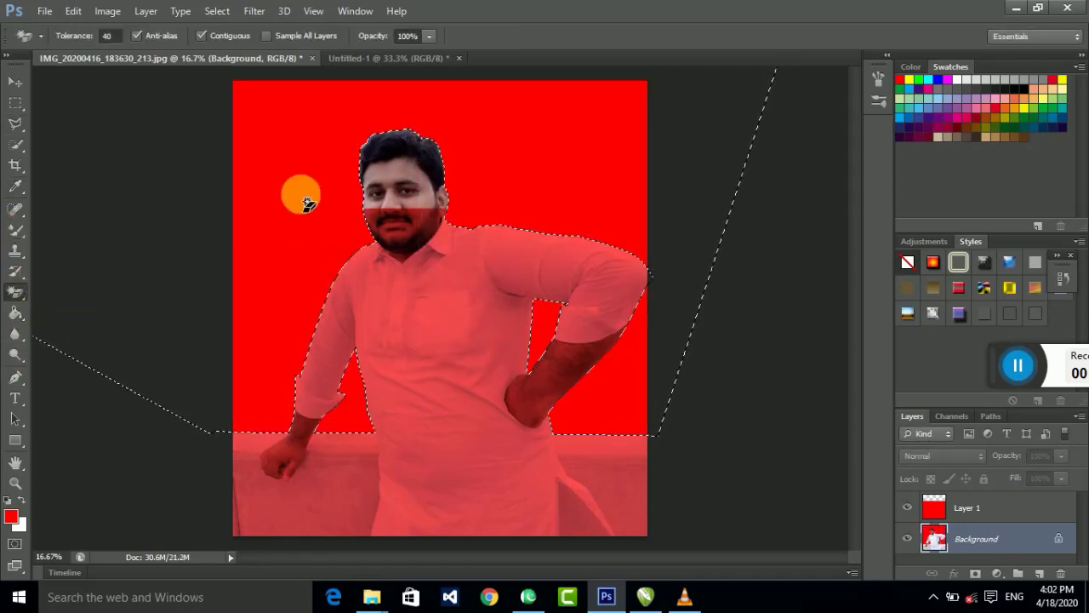
{"action": "left_click", "coordinate": [308, 203]}
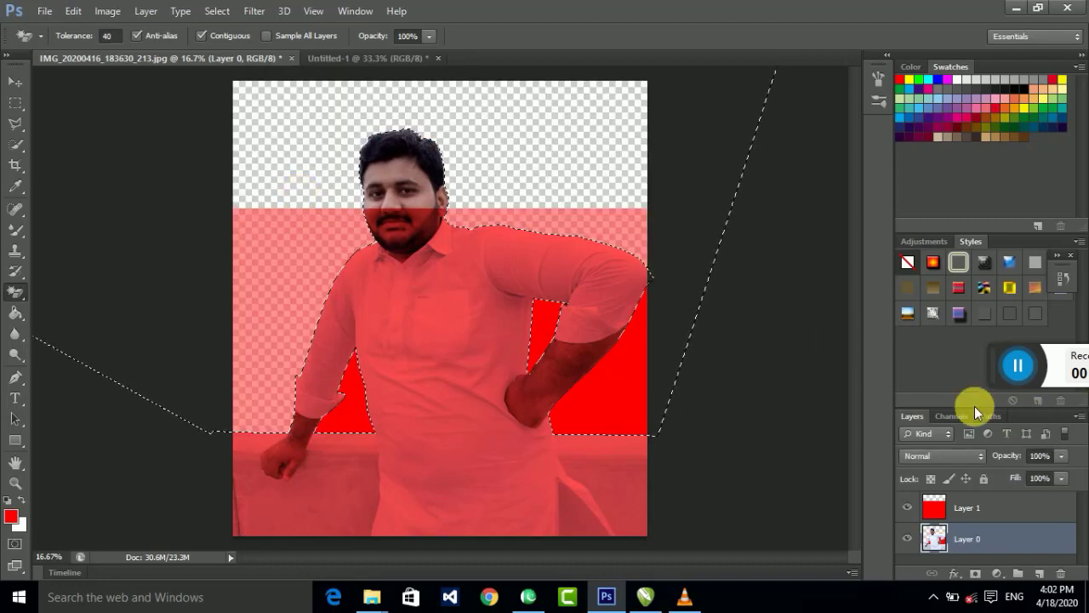
{"action": "left_click", "coordinate": [985, 510]}
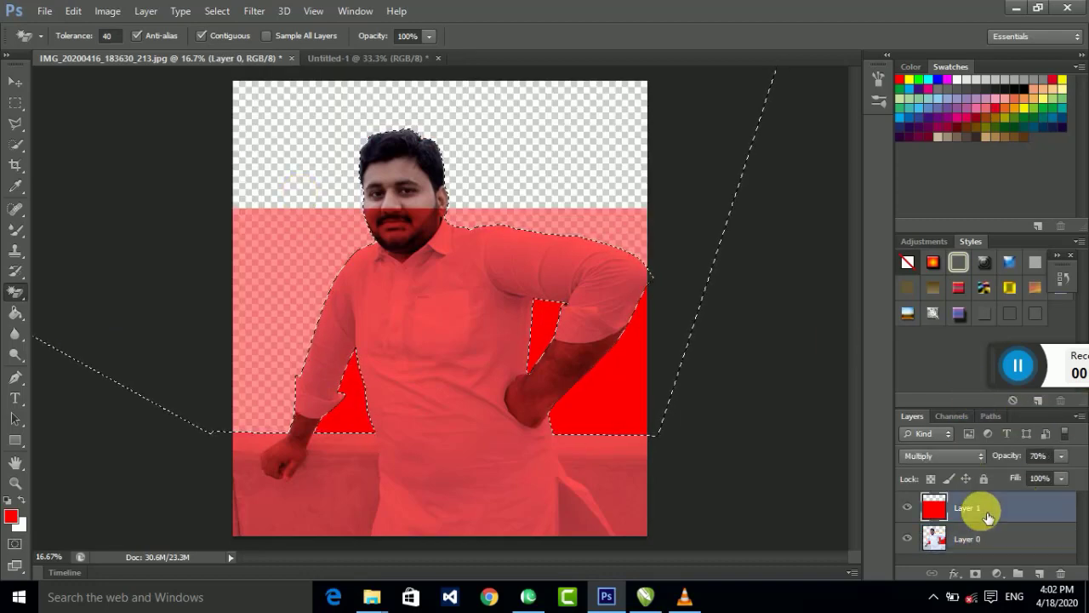
{"action": "left_click", "coordinate": [504, 145]}
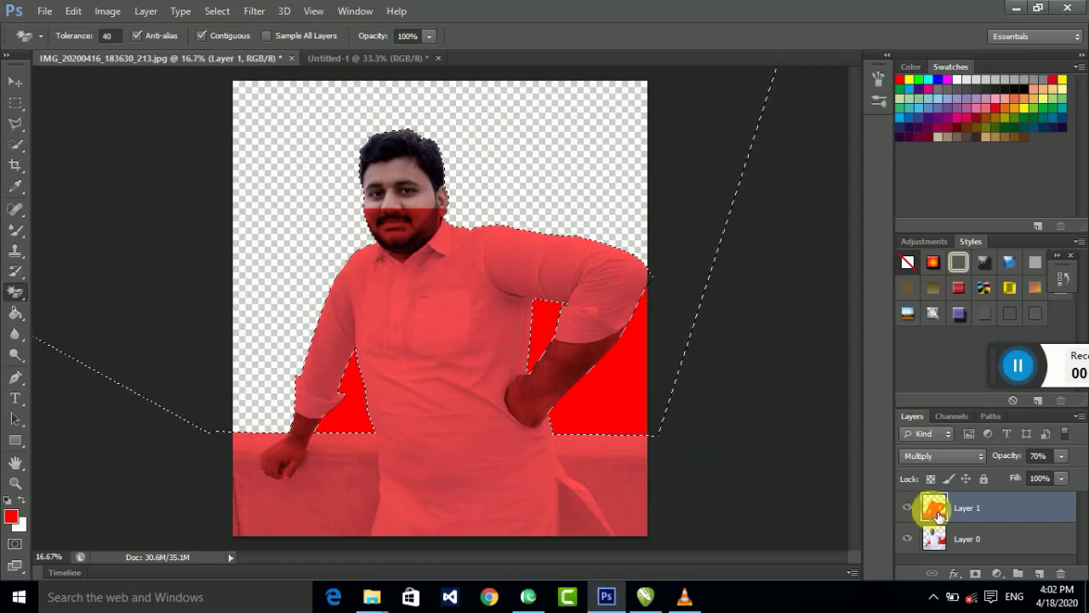
{"action": "left_click", "coordinate": [935, 539]}
{"action": "left_click", "coordinate": [624, 405]}
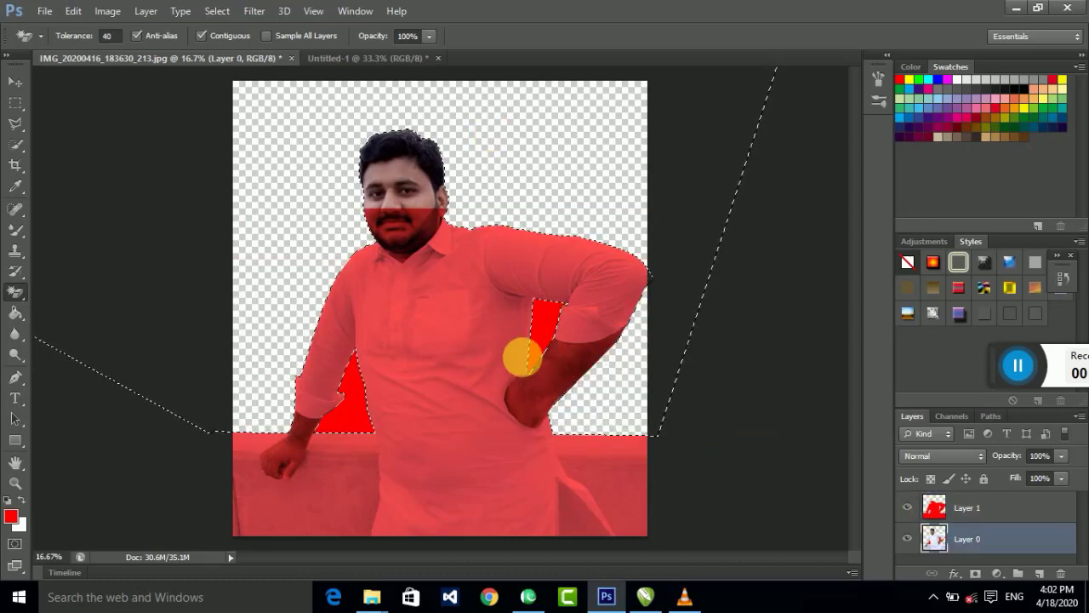
{"action": "left_click", "coordinate": [343, 424]}
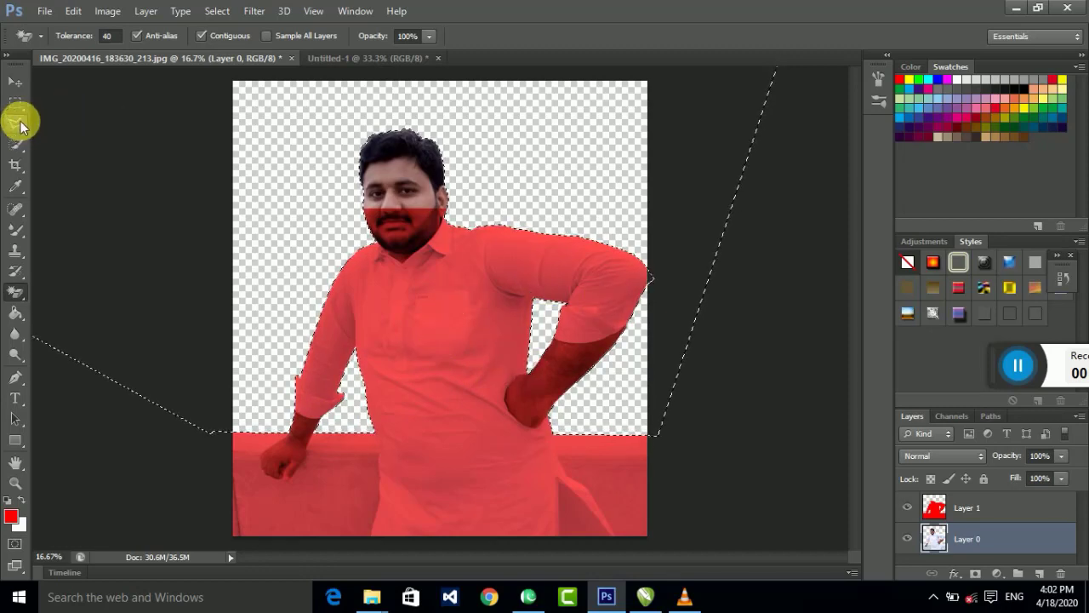
- Clear the selection and zoom in on the man's face and chest
{"action": "right_click", "coordinate": [15, 103]}
{"action": "left_click", "coordinate": [94, 97]}
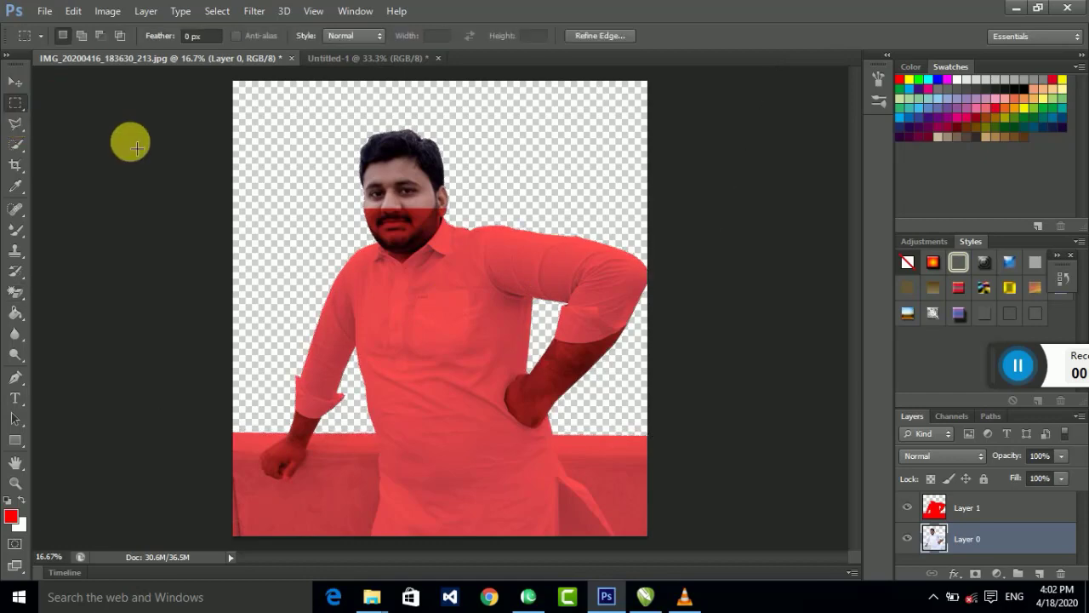
{"action": "left_click", "coordinate": [197, 148]}
{"action": "key", "text": "ctrl+1"}
{"action": "key", "text": "ctrl+minus"}
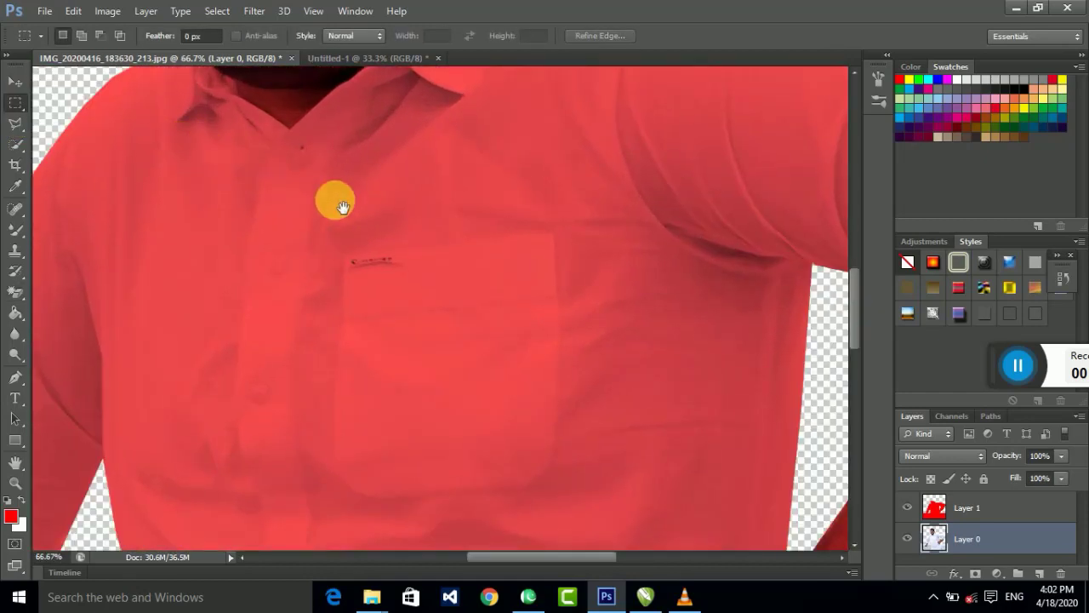
{"action": "scroll", "coordinate": [314, 230], "scroll_direction": "up", "scroll_amount": 5}
{"action": "left_click_drag", "start_coordinate": [299, 262], "coordinate": [374, 381]}
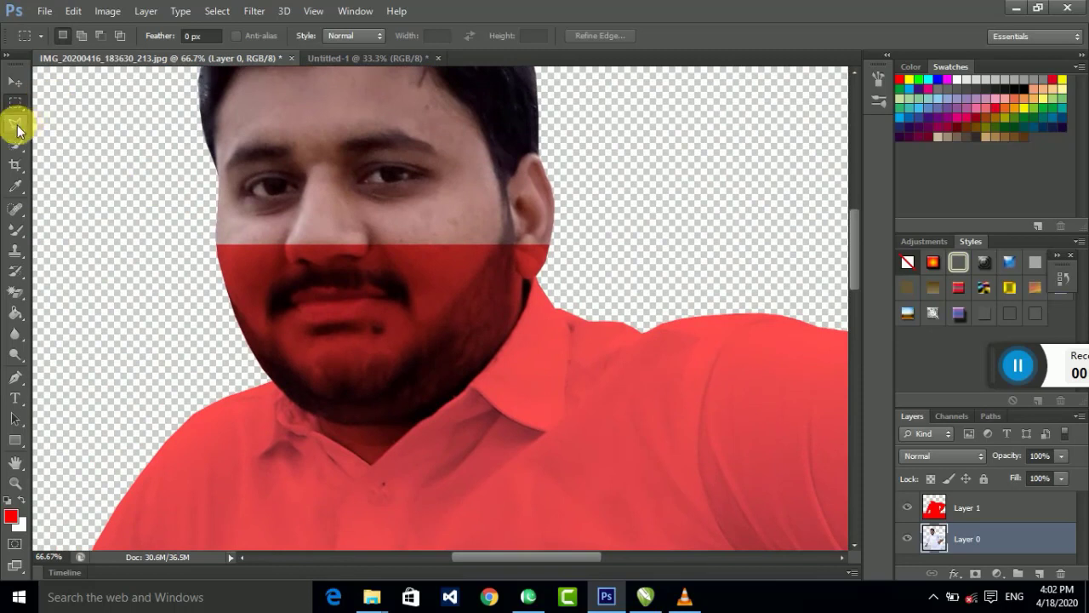
- Trace a lasso selection around the man's face and head
{"action": "left_click", "coordinate": [15, 123]}
{"action": "mouse_move", "coordinate": [167, 290]}
{"action": "left_mouse_down"}
{"action": "mouse_move", "coordinate": [324, 421]}
{"action": "mouse_move", "coordinate": [316, 432]}
{"action": "mouse_move", "coordinate": [345, 455]}
{"action": "mouse_move", "coordinate": [424, 437]}
{"action": "left_mouse_up"}
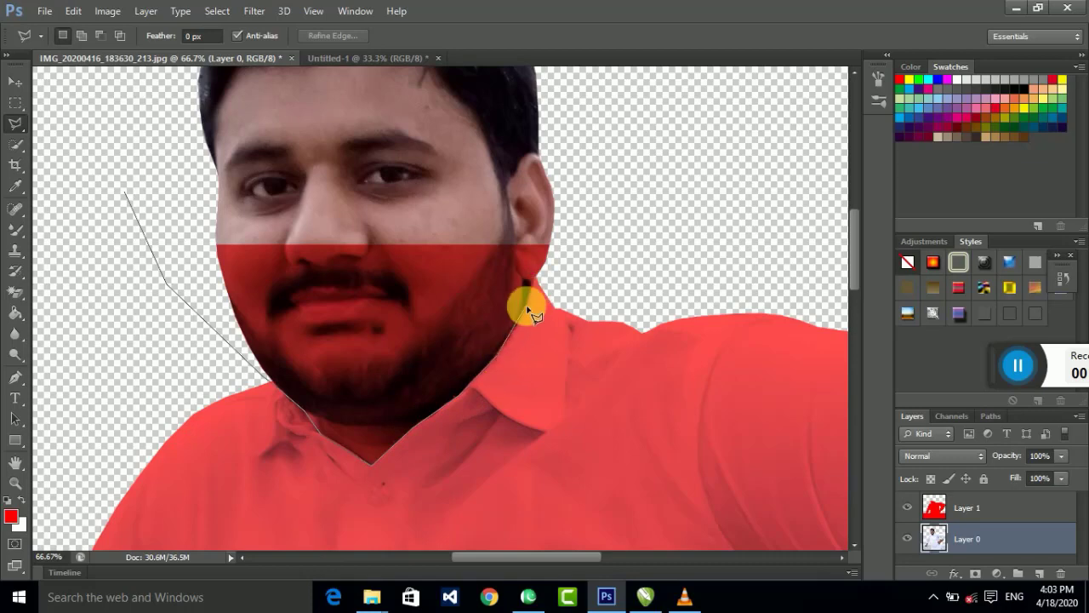
{"action": "left_click", "coordinate": [537, 281]}
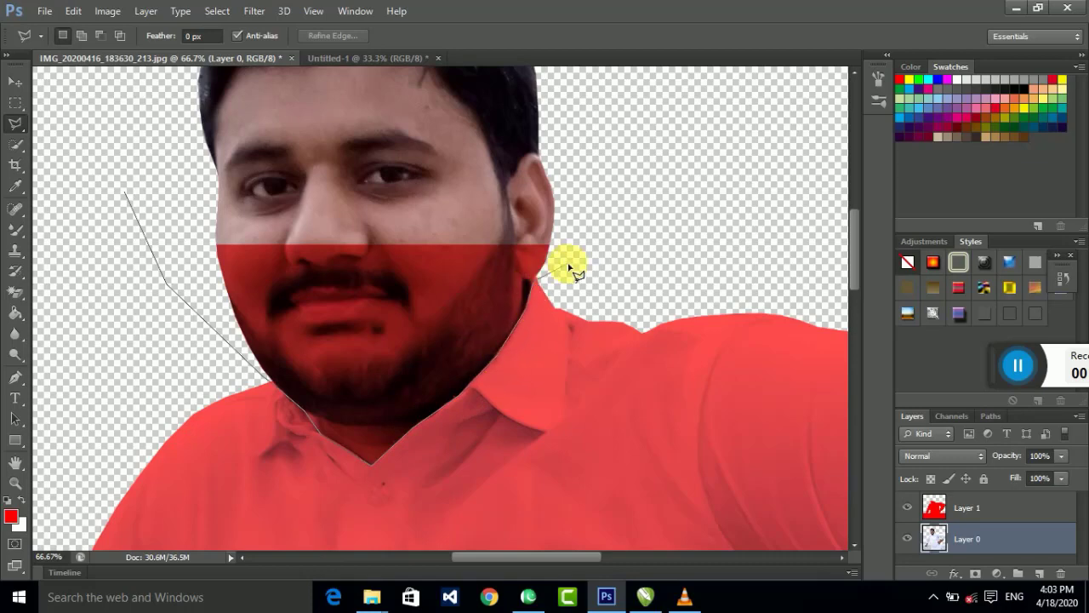
{"action": "left_click_drag", "start_coordinate": [616, 268], "coordinate": [642, 413]}
{"action": "left_click", "coordinate": [655, 220]}
{"action": "left_click", "coordinate": [561, 205]}
{"action": "left_click", "coordinate": [179, 206]}
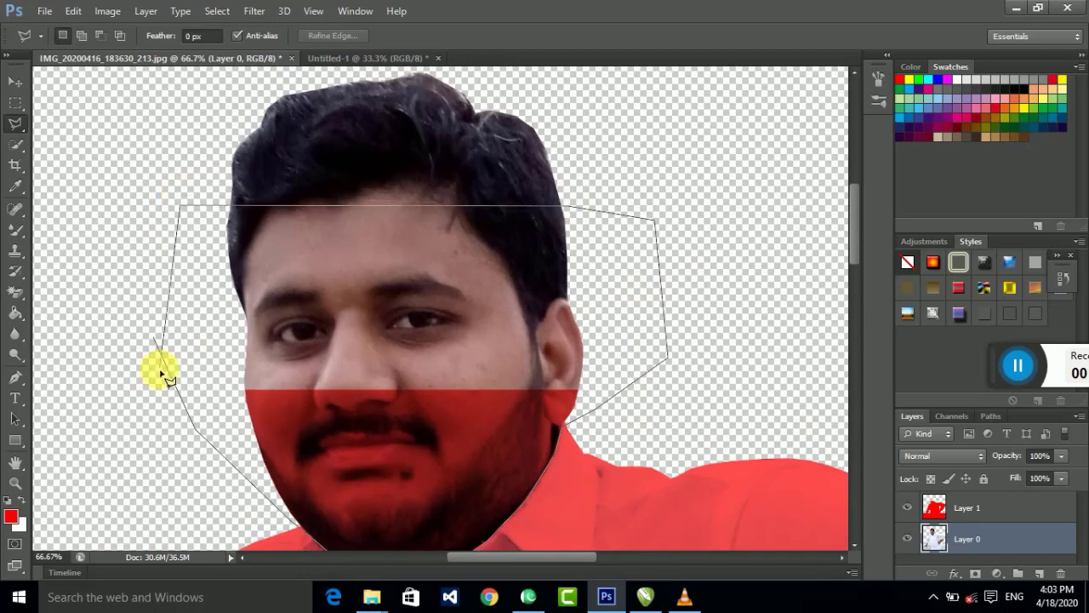
{"action": "double_click", "coordinate": [156, 339]}
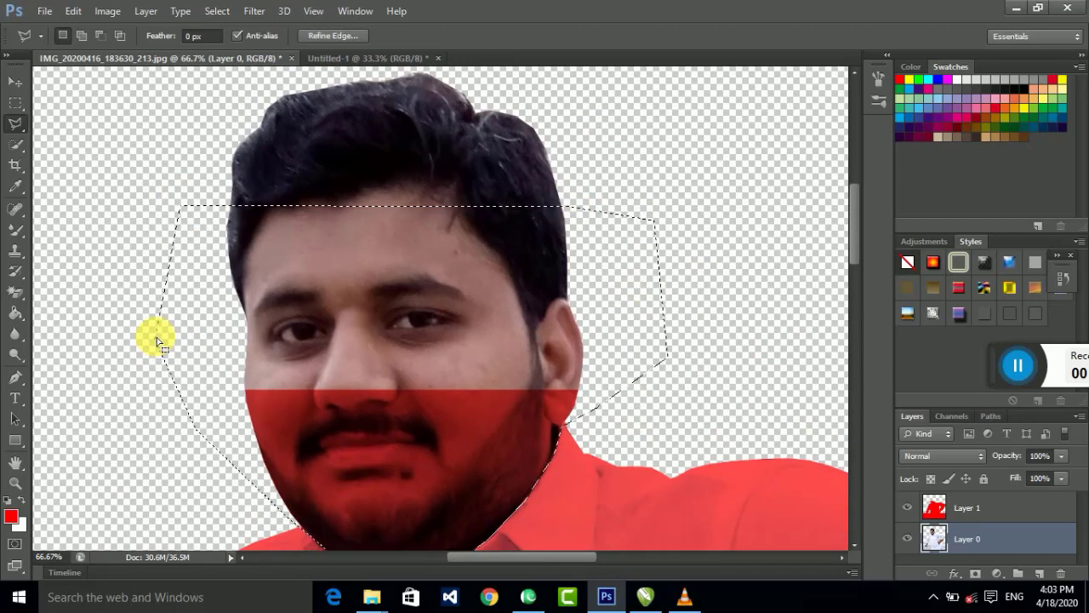
- Delete the overlay over the face on Layer 1, undoing the accidental photo-layer deletion
{"action": "key", "text": "Delete"}
{"action": "key", "text": "ctrl+z"}
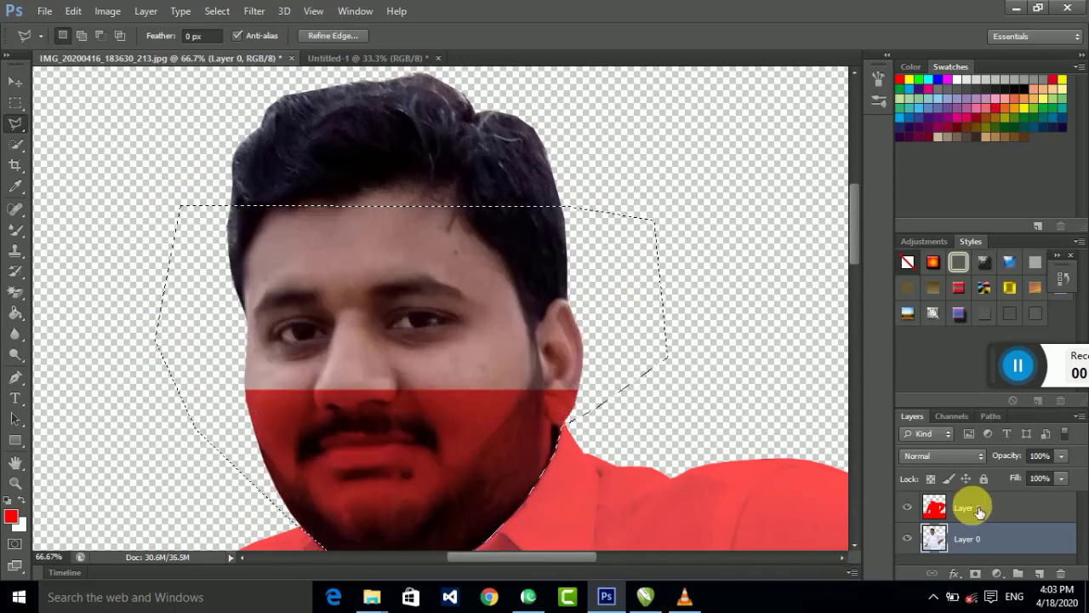
{"action": "left_click", "coordinate": [970, 507]}
{"action": "key", "text": "Delete"}
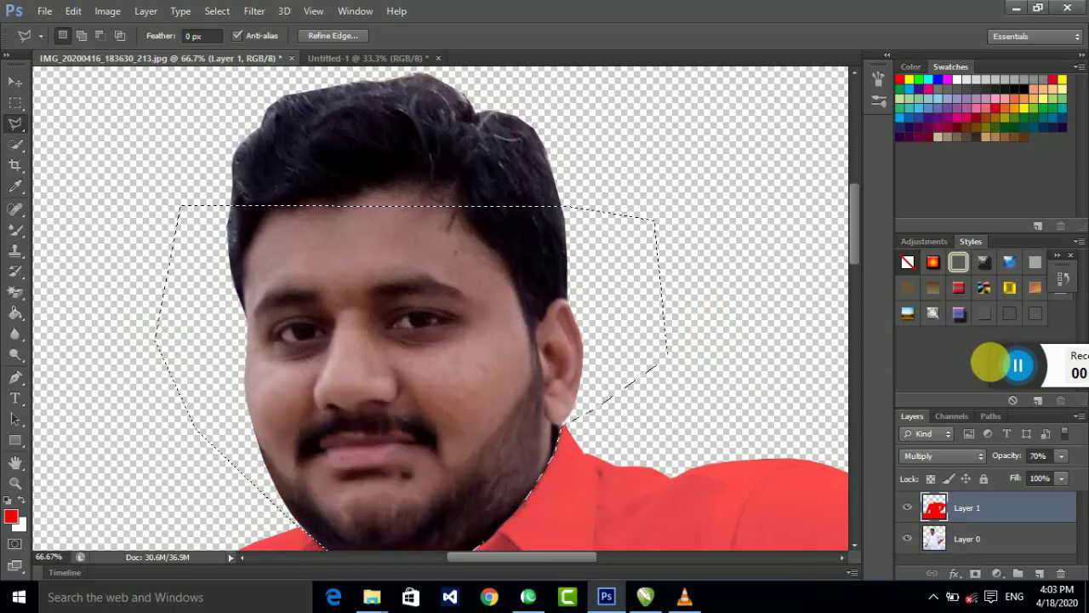
{"action": "left_click", "coordinate": [1018, 365]}
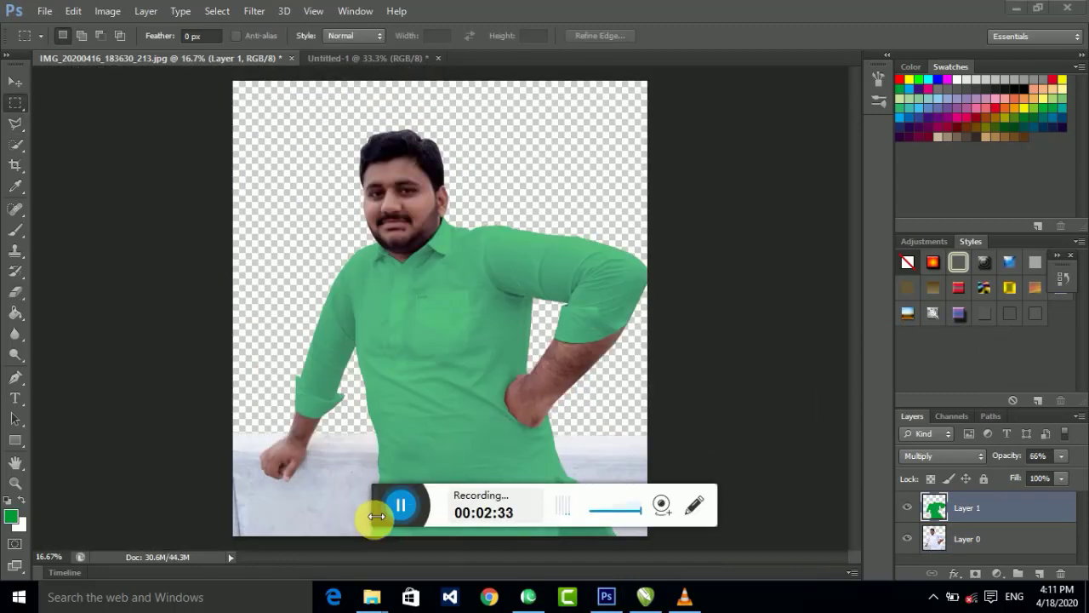
- Refill the shirt overlay on Layer 1 with a bright green, then select Layer 0
{"action": "mouse_move", "coordinate": [375, 509]}
{"action": "left_mouse_down"}
{"action": "mouse_move", "coordinate": [839, 476]}
{"action": "mouse_move", "coordinate": [975, 348]}
{"action": "mouse_move", "coordinate": [985, 366]}
{"action": "left_mouse_up"}
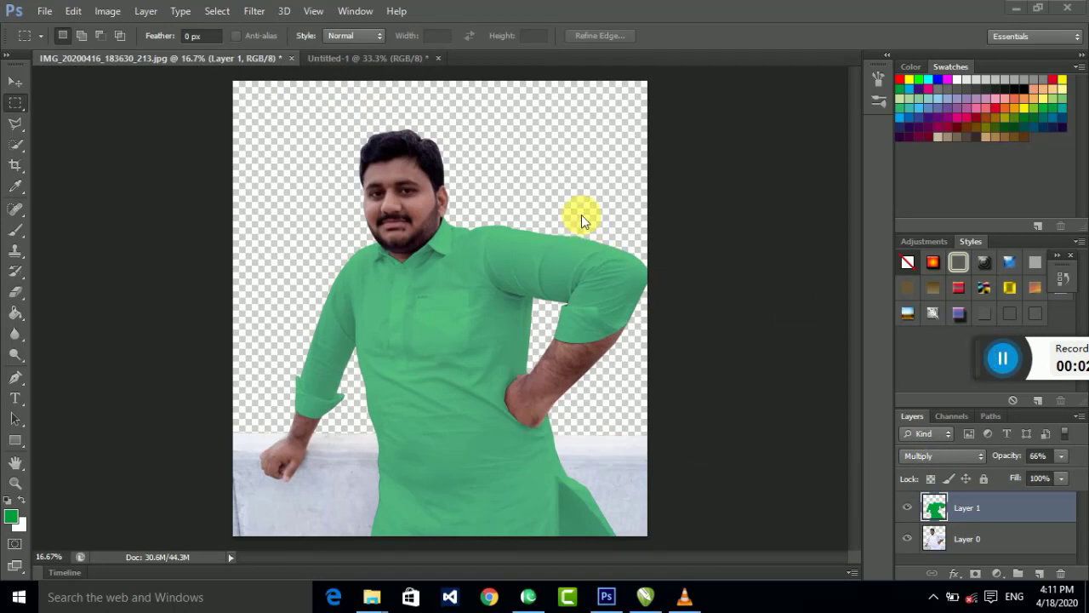
{"action": "left_click", "coordinate": [17, 313]}
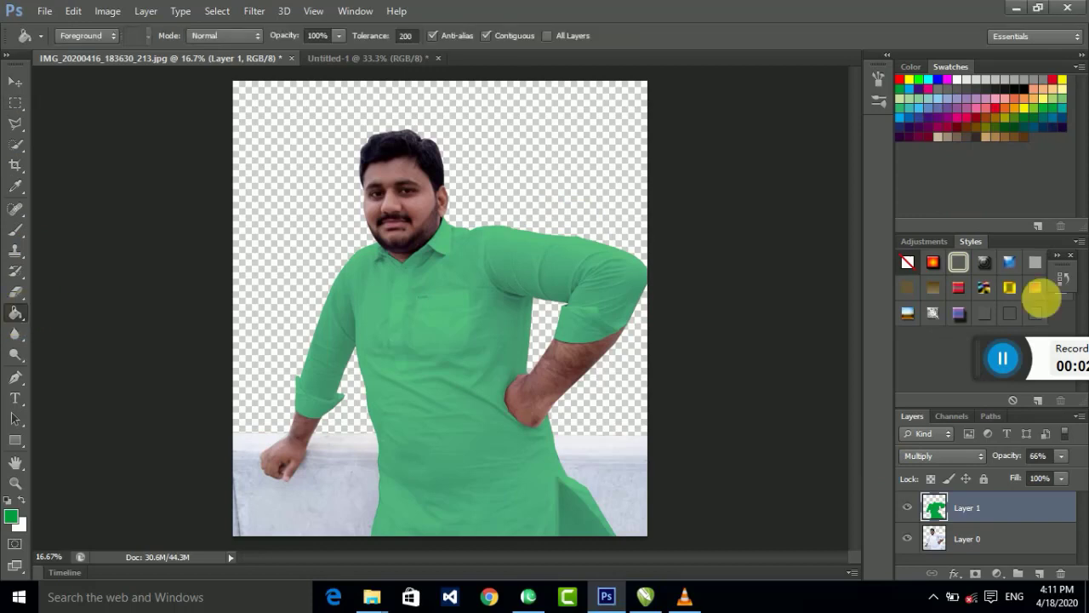
{"action": "left_click", "coordinate": [1005, 136]}
{"action": "left_click", "coordinate": [406, 393]}
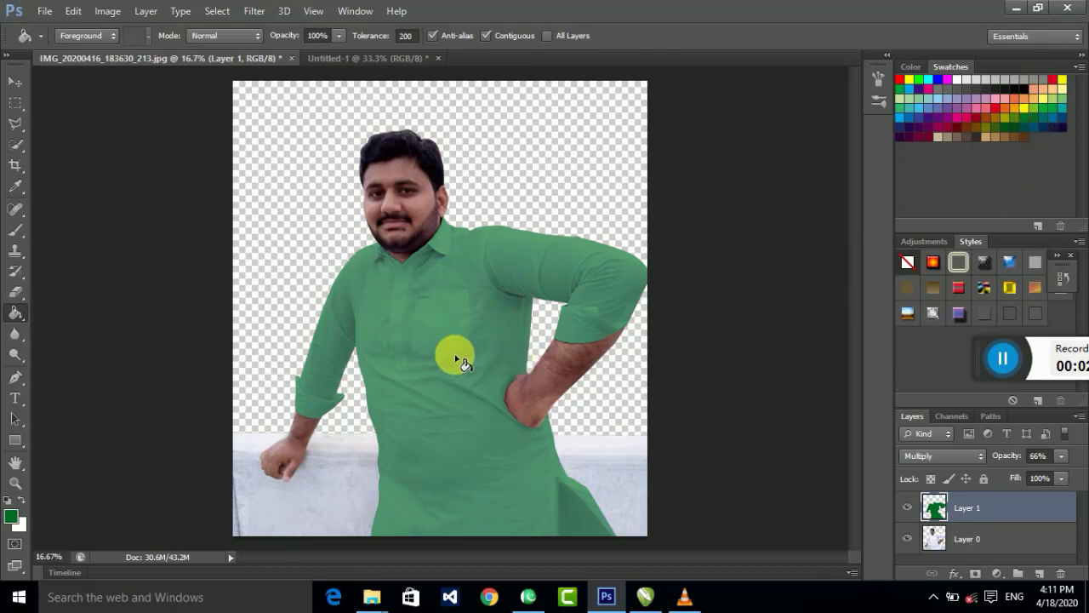
{"action": "left_click", "coordinate": [907, 97]}
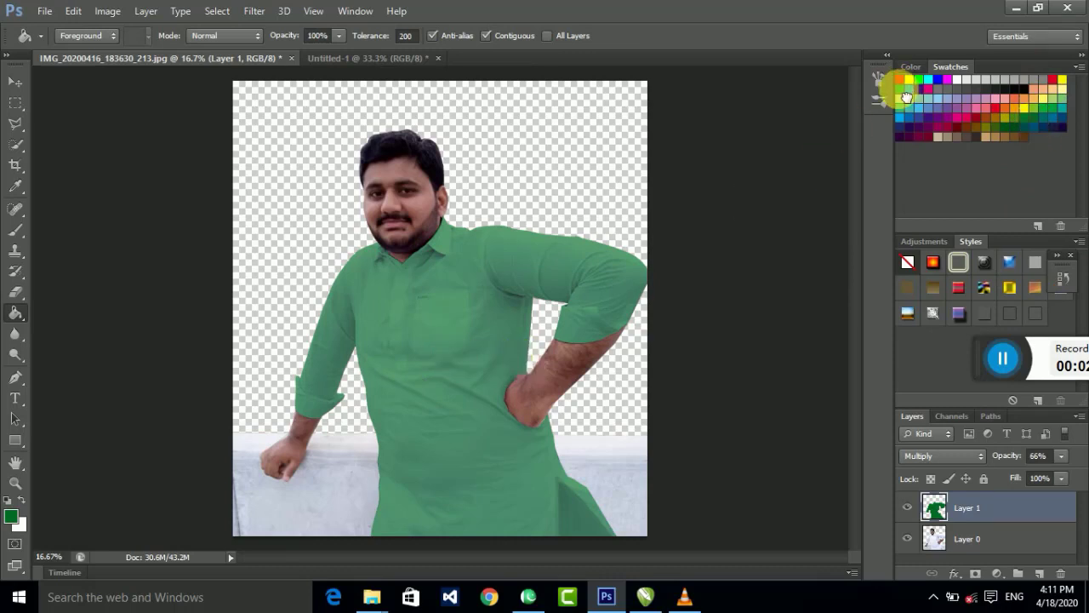
{"action": "left_click", "coordinate": [410, 344]}
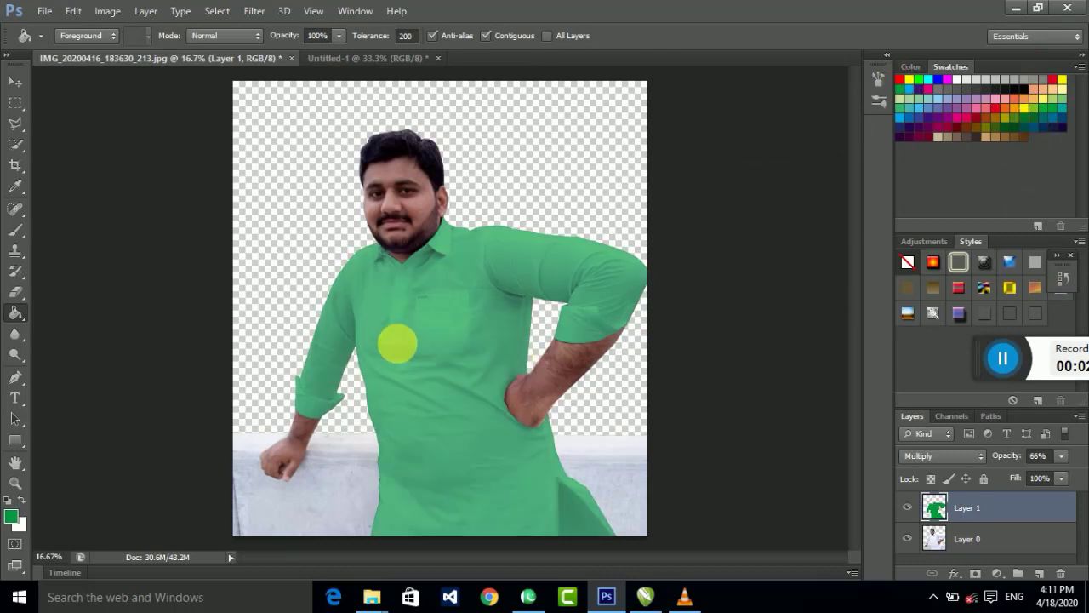
{"action": "left_click", "coordinate": [951, 549]}
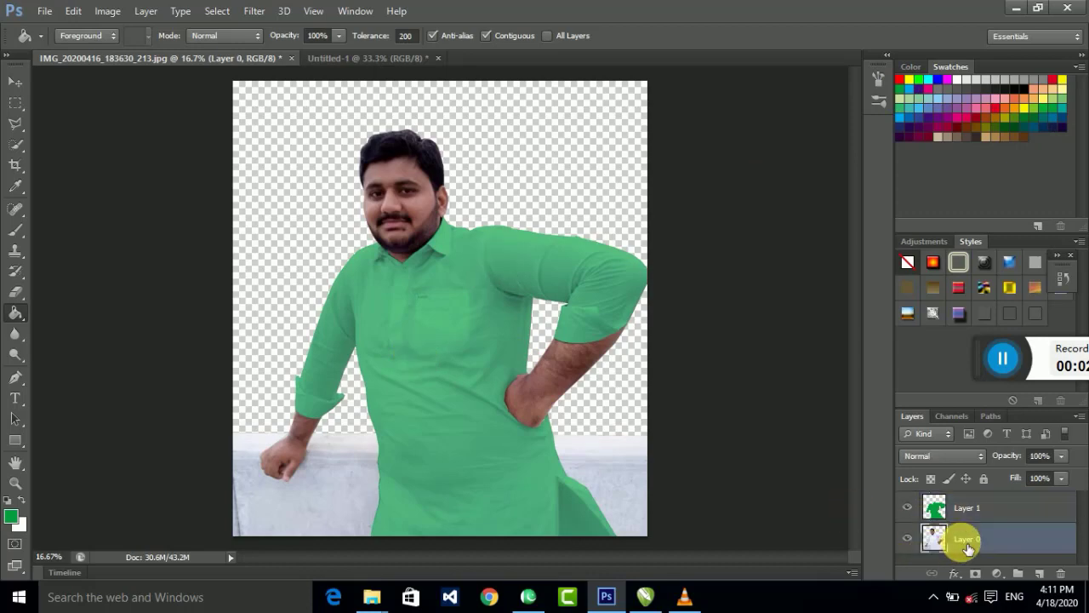
- Apply Selective Color reducing black in the Reds to -75
{"action": "left_click", "coordinate": [101, 11]}
{"action": "mouse_move", "coordinate": [131, 52]}
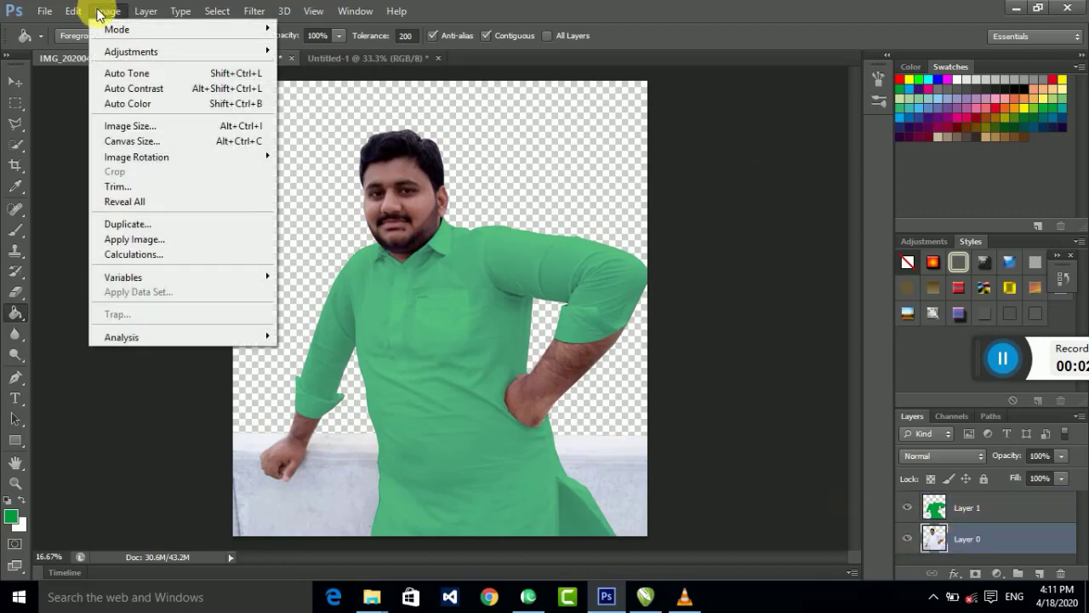
{"action": "left_click", "coordinate": [397, 293]}
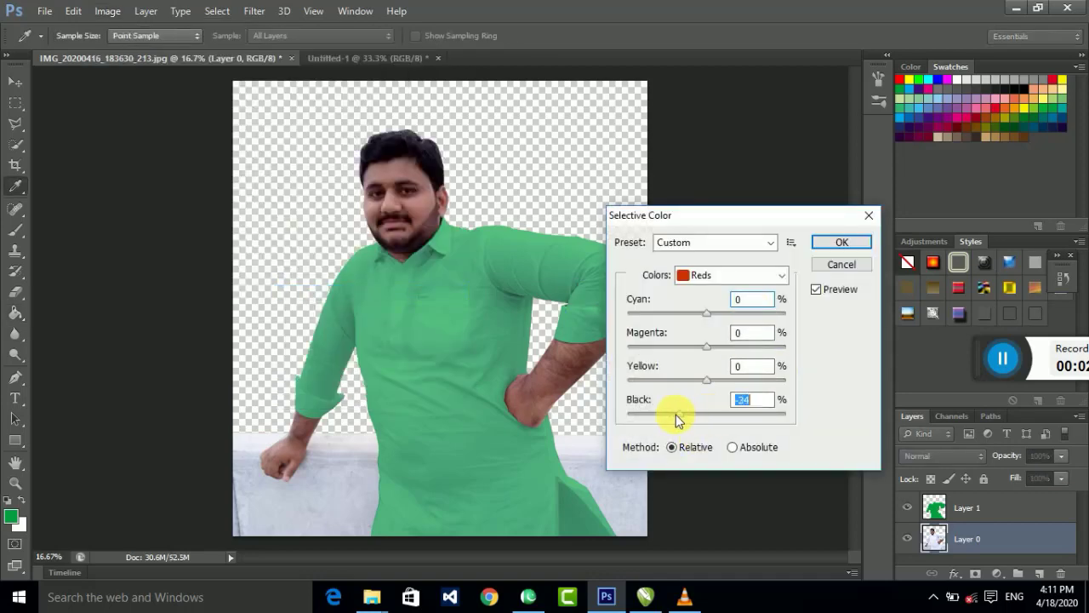
{"action": "left_click_drag", "start_coordinate": [677, 418], "coordinate": [648, 418]}
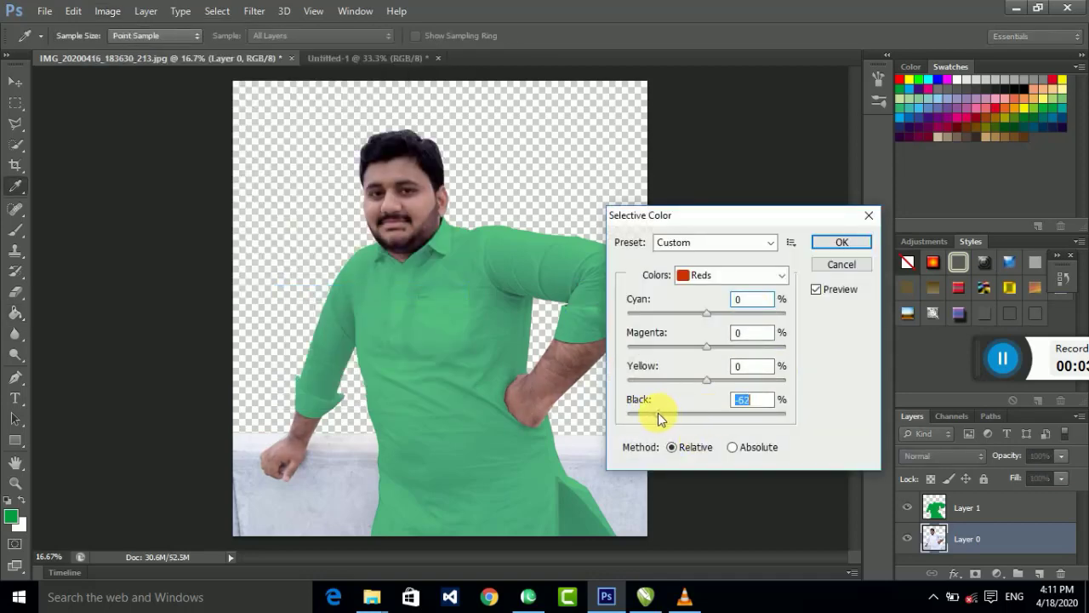
{"action": "left_click", "coordinate": [830, 243]}
- Apply Selective Color raising black in the Blacks range to +12%
{"action": "left_click", "coordinate": [107, 11]}
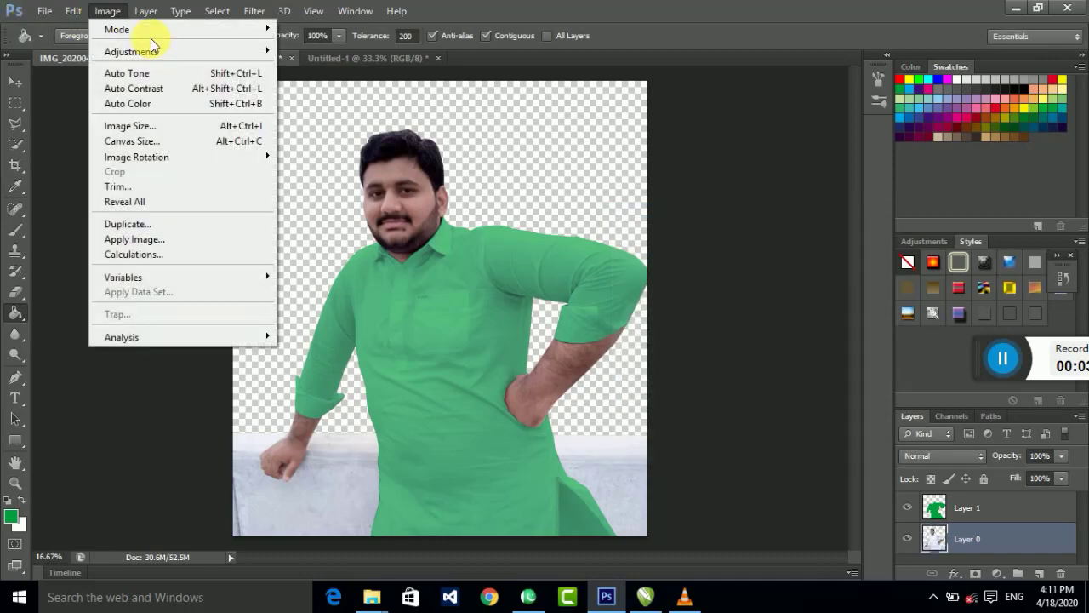
{"action": "mouse_move", "coordinate": [130, 51]}
{"action": "left_click", "coordinate": [368, 296]}
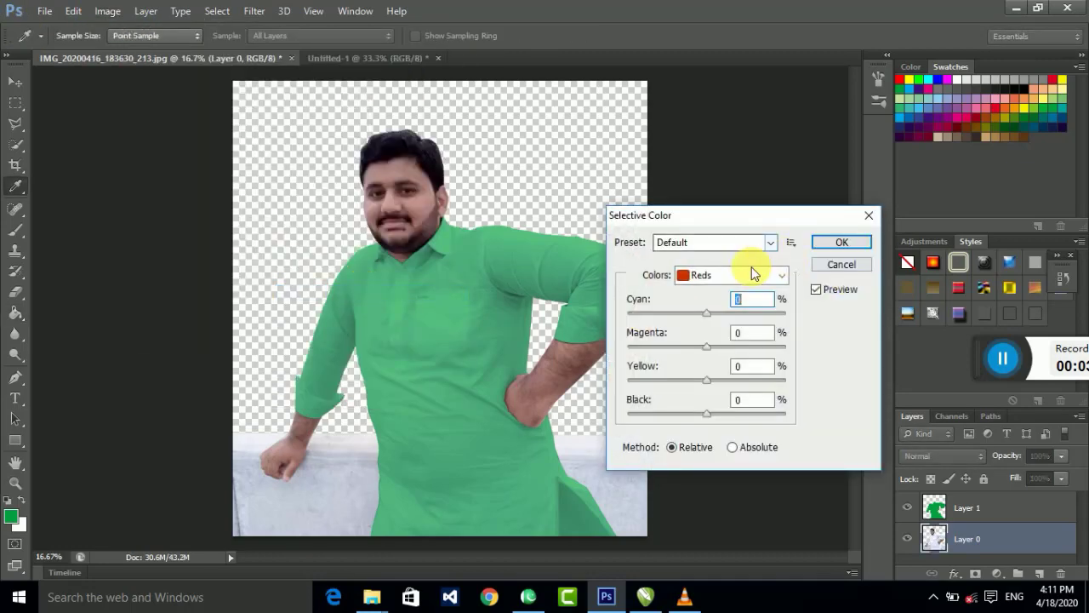
{"action": "left_click", "coordinate": [751, 269]}
{"action": "left_click", "coordinate": [711, 413]}
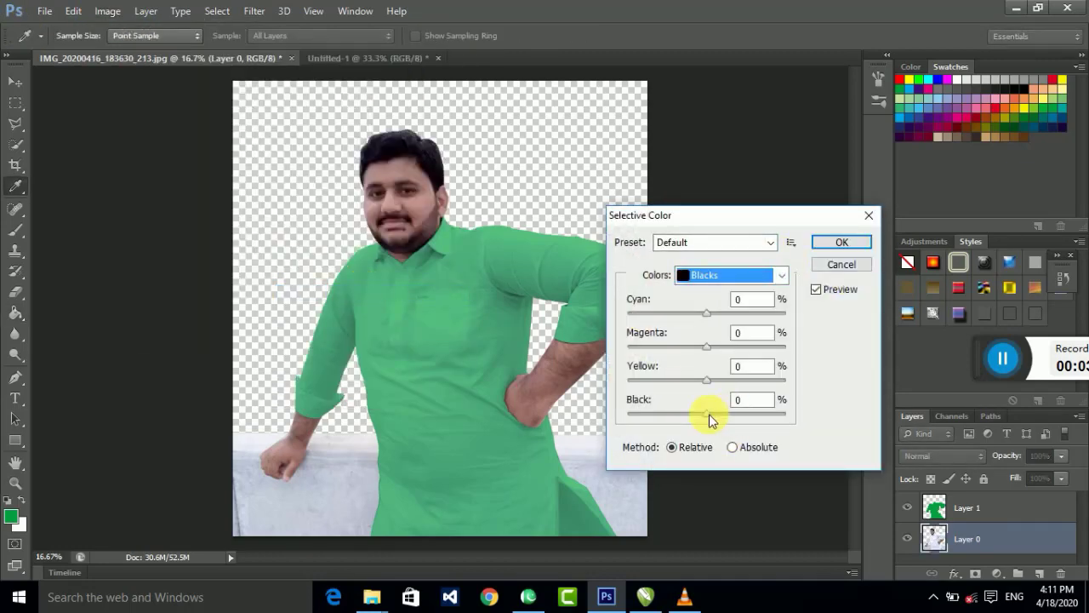
{"action": "left_click_drag", "start_coordinate": [709, 413], "coordinate": [716, 414]}
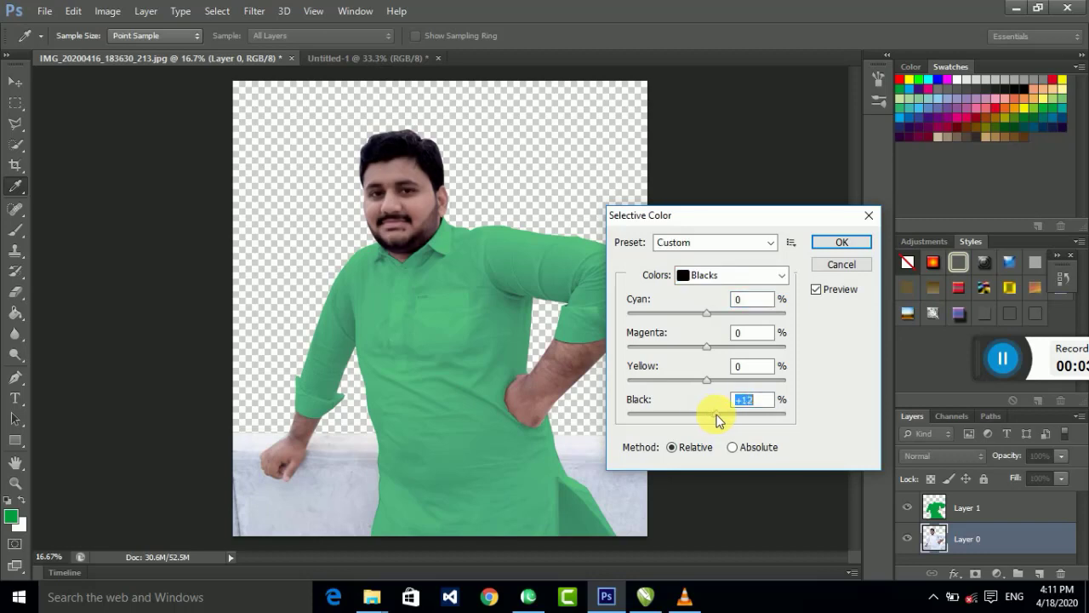
{"action": "left_click", "coordinate": [838, 237]}
{"action": "key", "text": "g"}
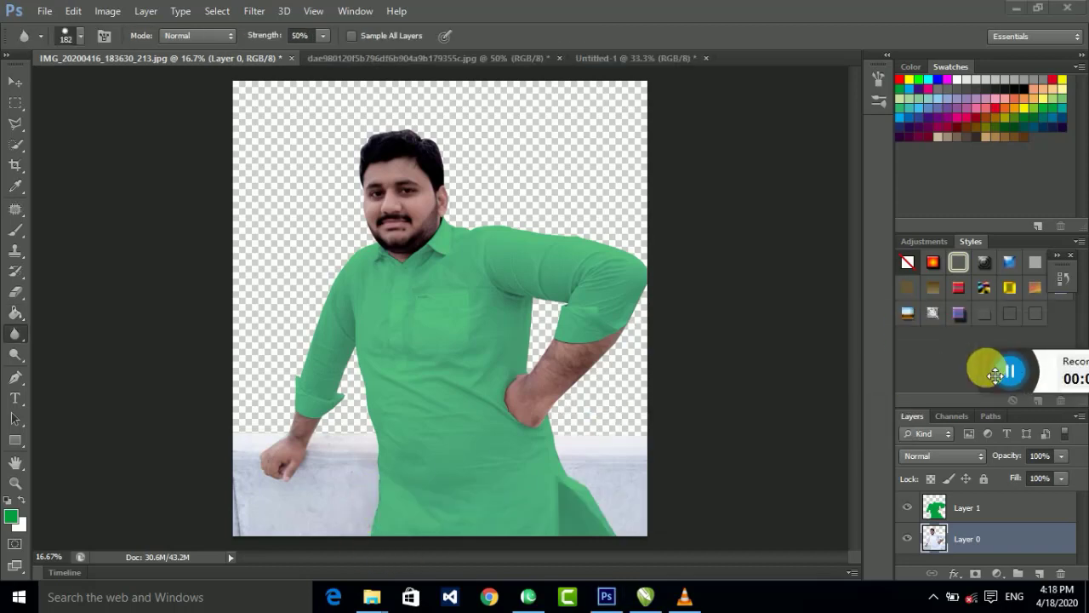
- Drag the park photo into the portrait near its top-right corner
{"action": "left_click_drag", "start_coordinate": [371, 497], "coordinate": [1026, 359]}
{"action": "left_click", "coordinate": [414, 57]}
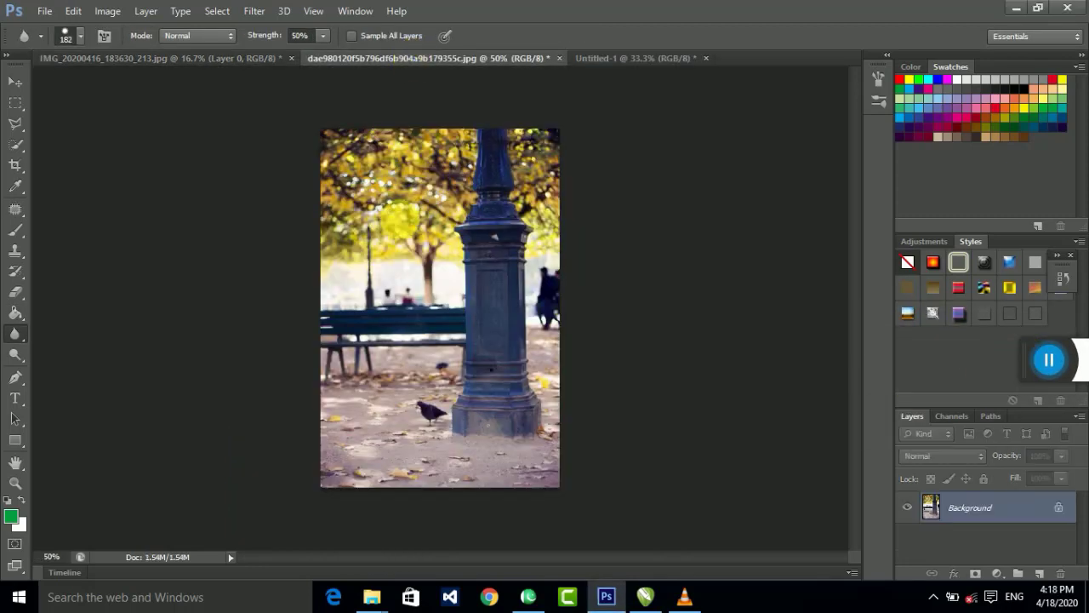
{"action": "left_click", "coordinate": [15, 81]}
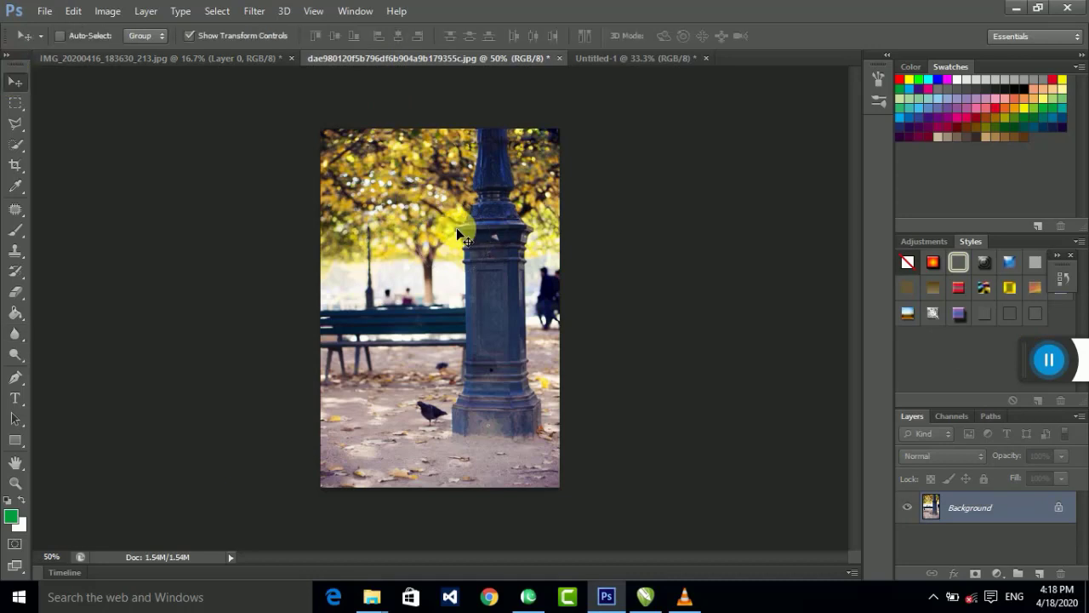
{"action": "left_click", "coordinate": [228, 57]}
{"action": "left_click_drag", "start_coordinate": [525, 136], "coordinate": [515, 157]}
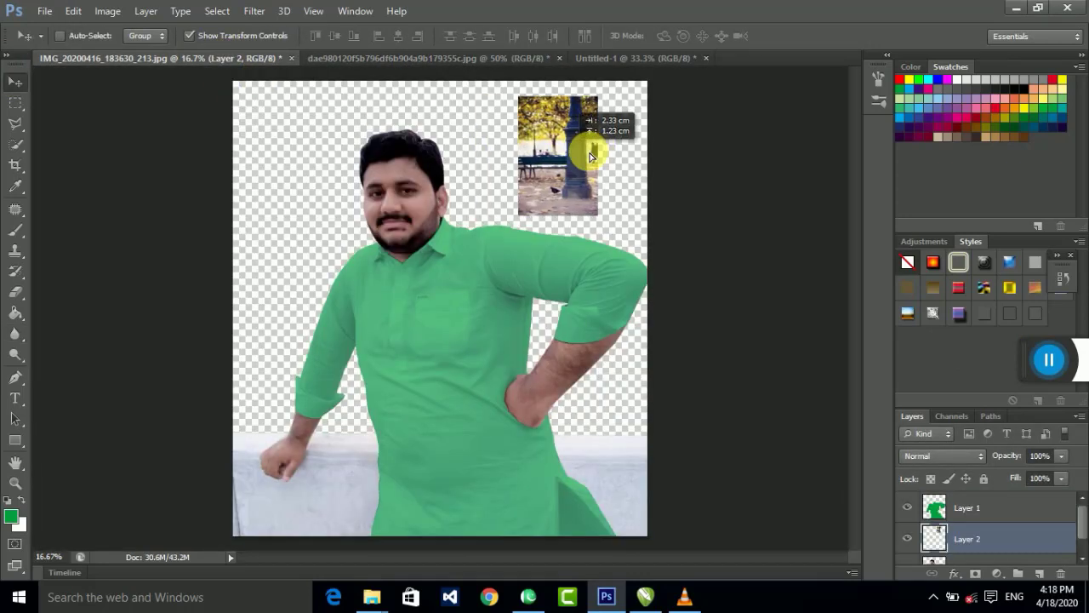
{"action": "left_click_drag", "start_coordinate": [553, 97], "coordinate": [647, 81]}
- Enlarge the park photo over most of the canvas and stack Layer 2 below the man's layer
{"action": "left_click_drag", "start_coordinate": [572, 211], "coordinate": [317, 522]}
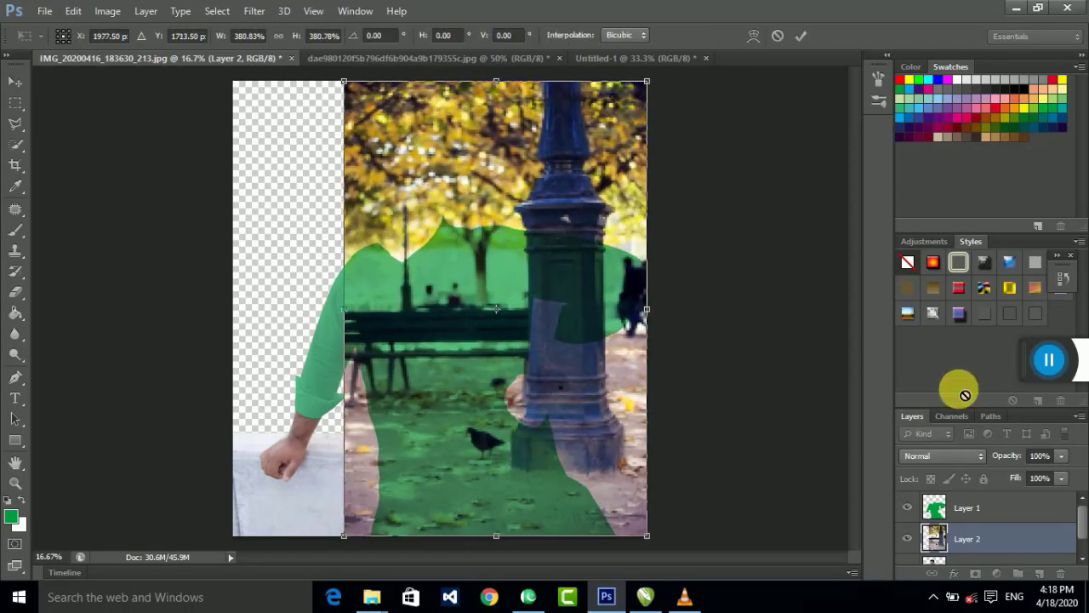
{"action": "left_click", "coordinate": [21, 85]}
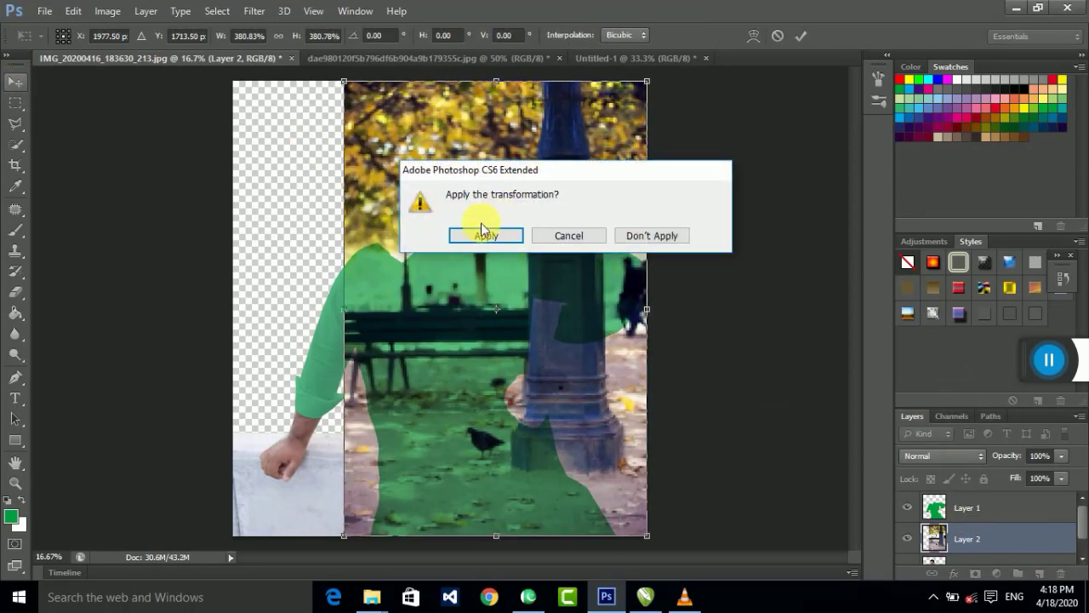
{"action": "left_click", "coordinate": [481, 234]}
{"action": "left_click", "coordinate": [1081, 559]}
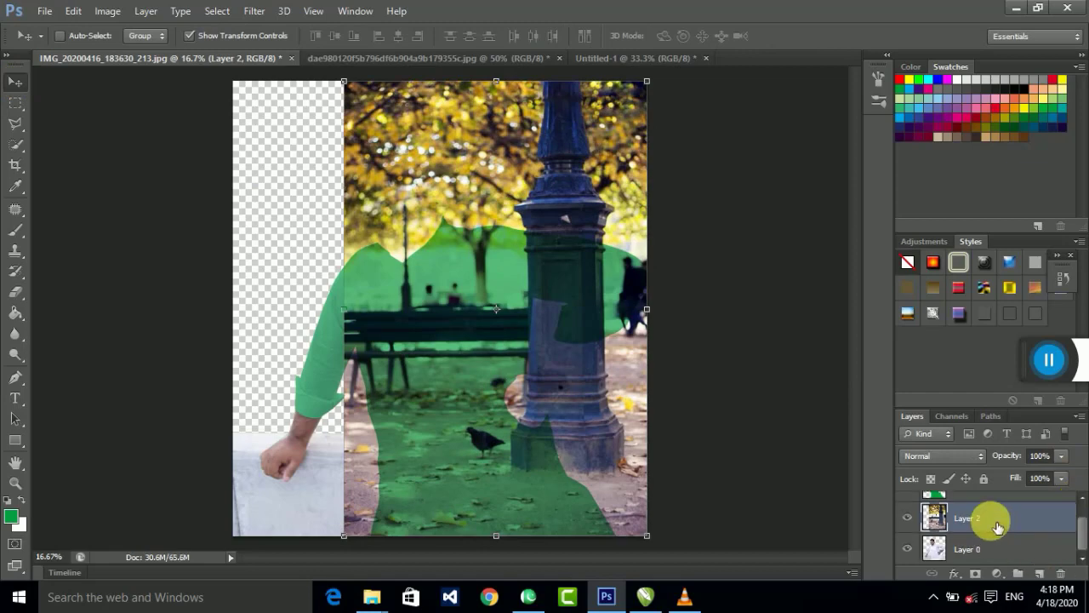
{"action": "left_click_drag", "start_coordinate": [992, 518], "coordinate": [988, 557]}
- Flip the park photo canvas horizontally
{"action": "left_click", "coordinate": [407, 58]}
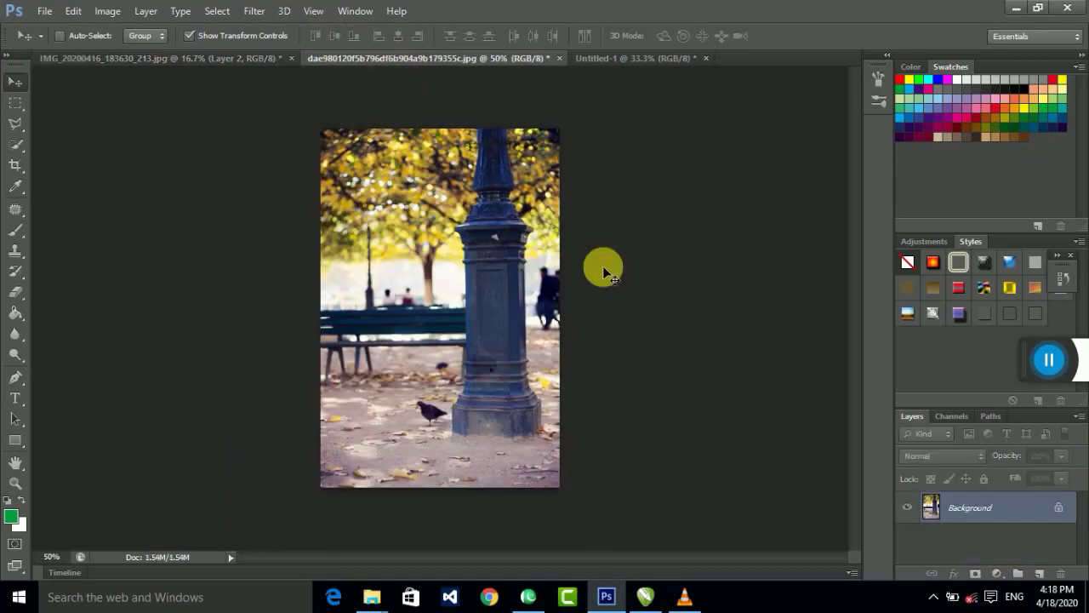
{"action": "left_click", "coordinate": [107, 11]}
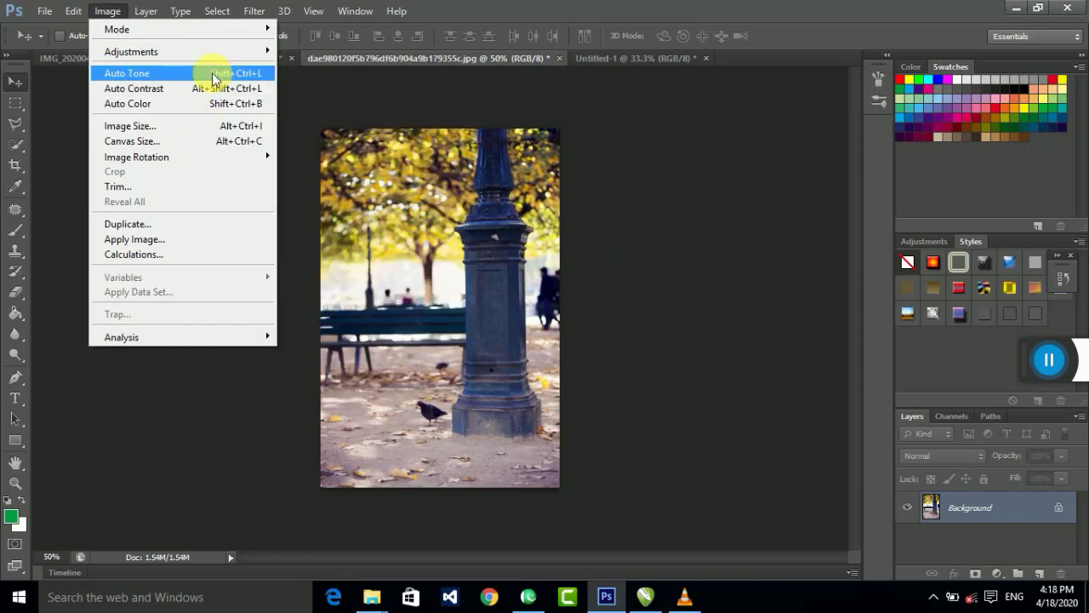
{"action": "mouse_move", "coordinate": [137, 157]}
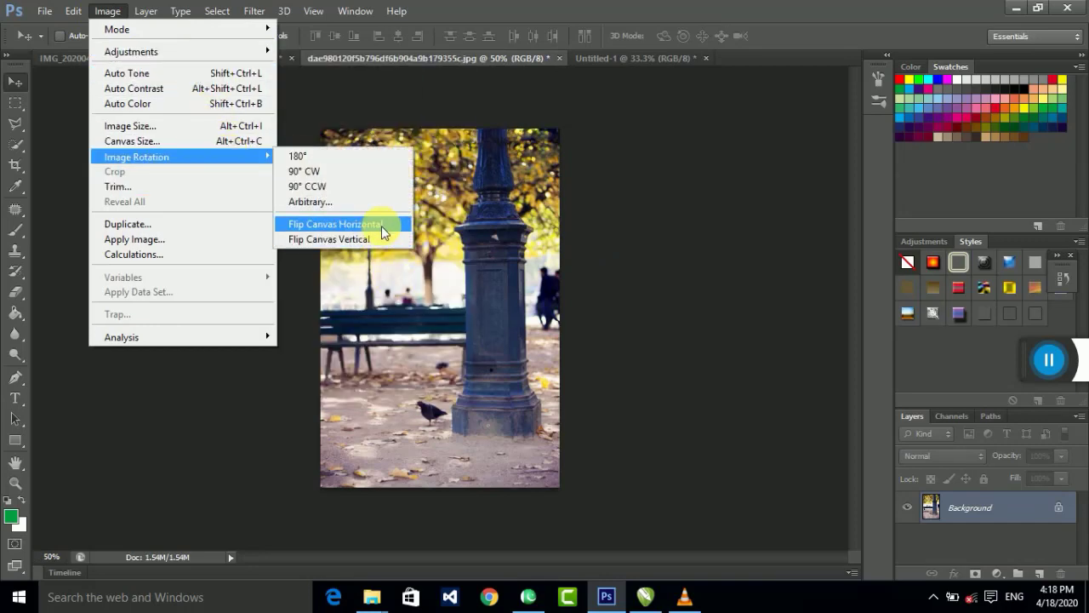
{"action": "left_click", "coordinate": [366, 220]}
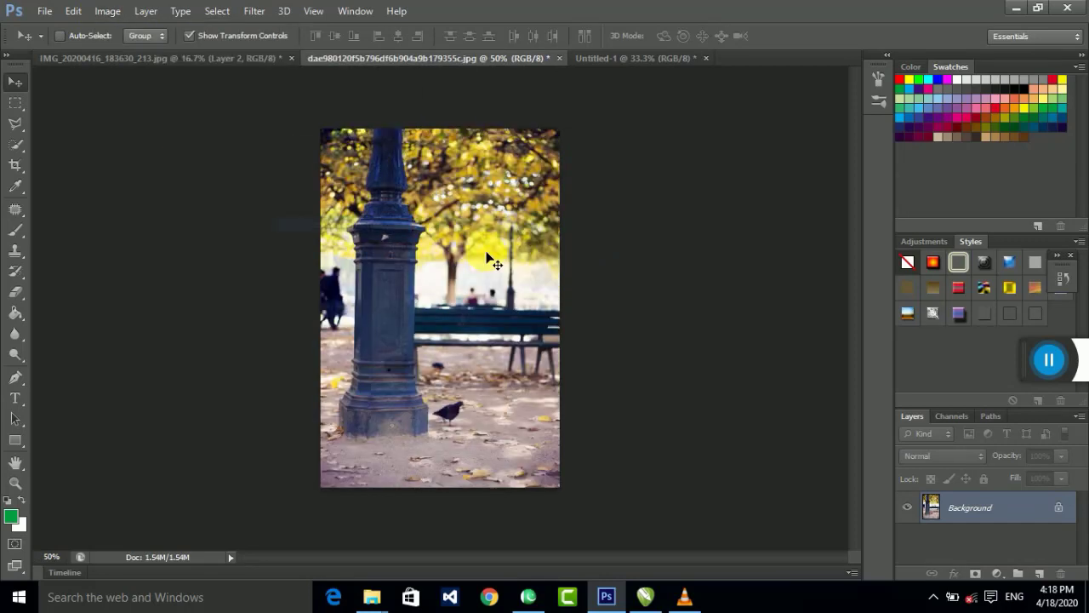
- Place the mirrored park photo as Layer 3, scaled to 378.56% over the portrait's left side
{"action": "left_click", "coordinate": [212, 60]}
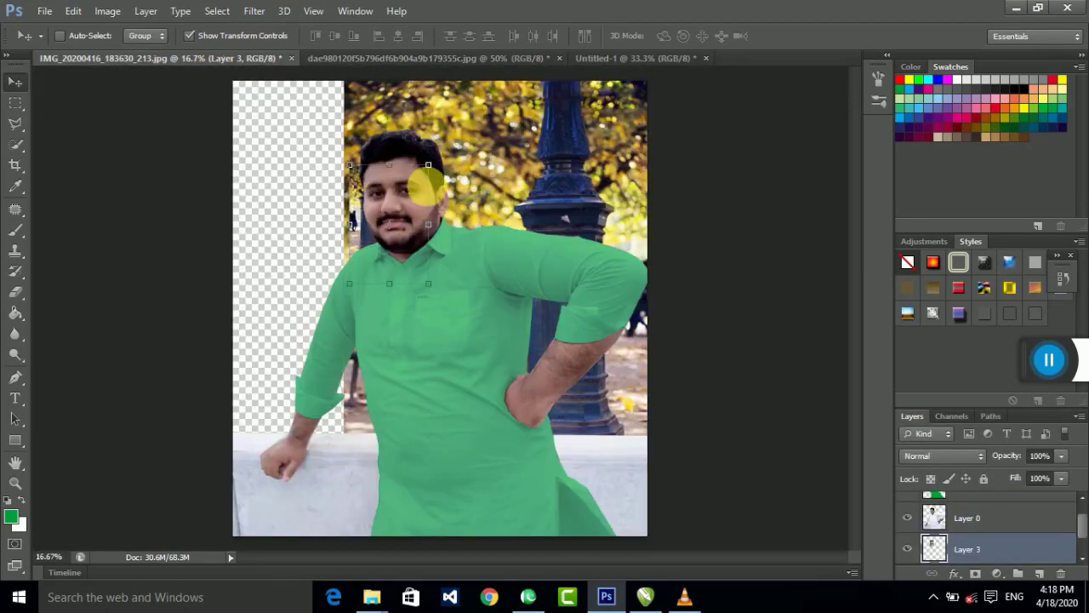
{"action": "mouse_move", "coordinate": [408, 201]}
{"action": "left_mouse_down"}
{"action": "mouse_move", "coordinate": [368, 202]}
{"action": "mouse_move", "coordinate": [252, 142]}
{"action": "left_mouse_up"}
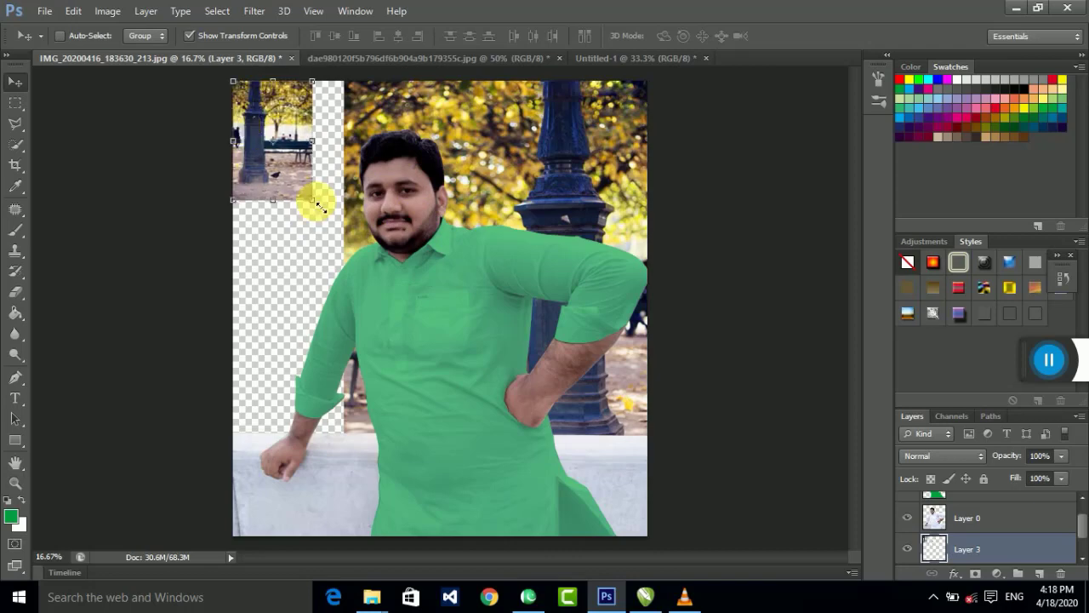
{"action": "mouse_move", "coordinate": [319, 206]}
{"action": "left_mouse_down"}
{"action": "mouse_move", "coordinate": [604, 523]}
{"action": "mouse_move", "coordinate": [573, 505]}
{"action": "left_mouse_up"}
{"action": "left_click_drag", "start_coordinate": [425, 165], "coordinate": [440, 139]}
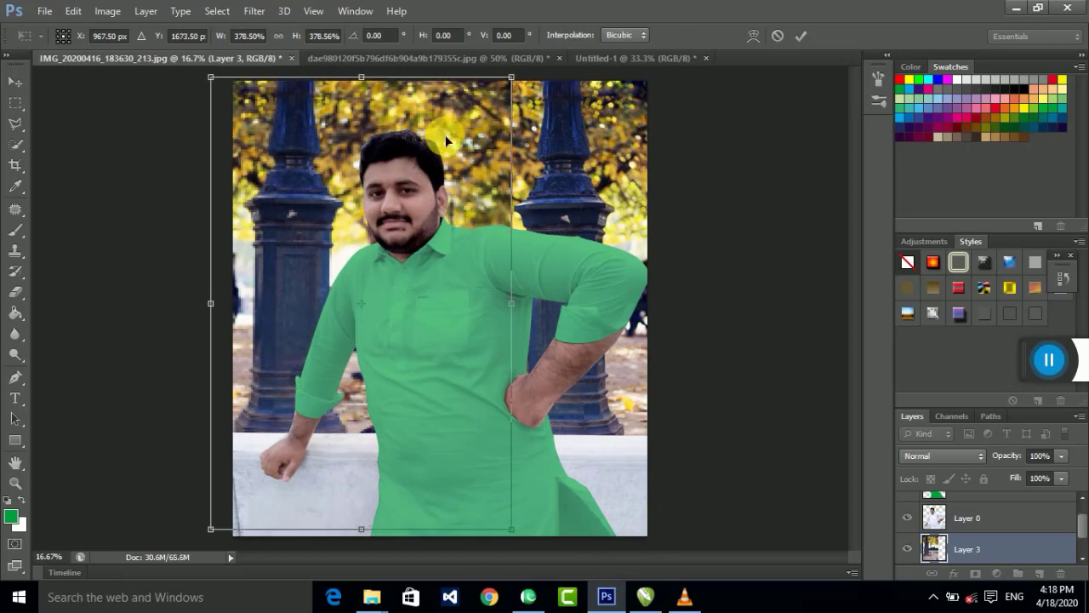
{"action": "left_click", "coordinate": [15, 80]}
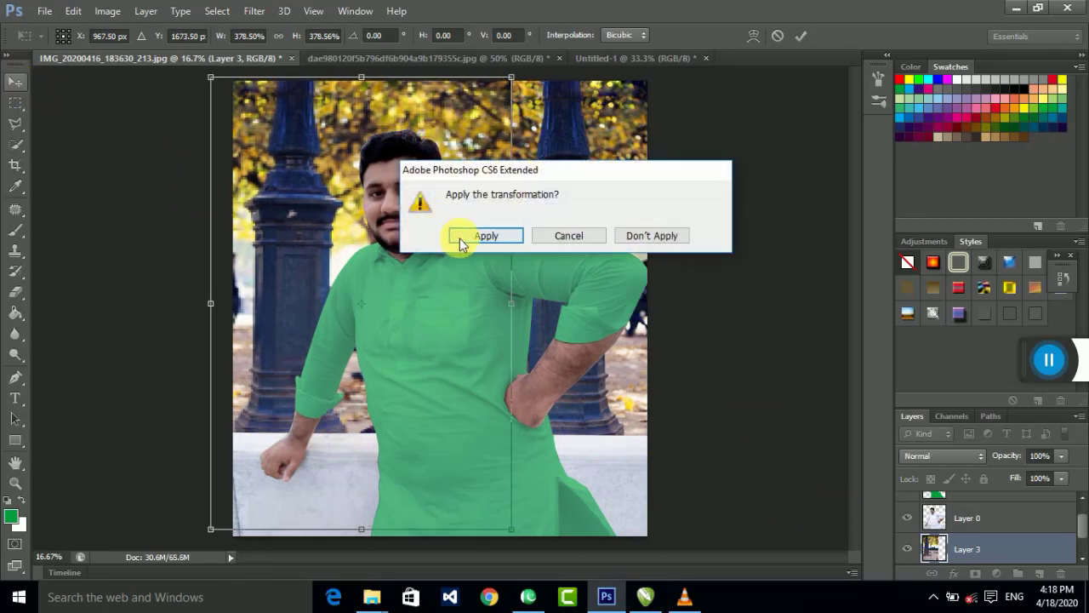
{"action": "left_click", "coordinate": [459, 238]}
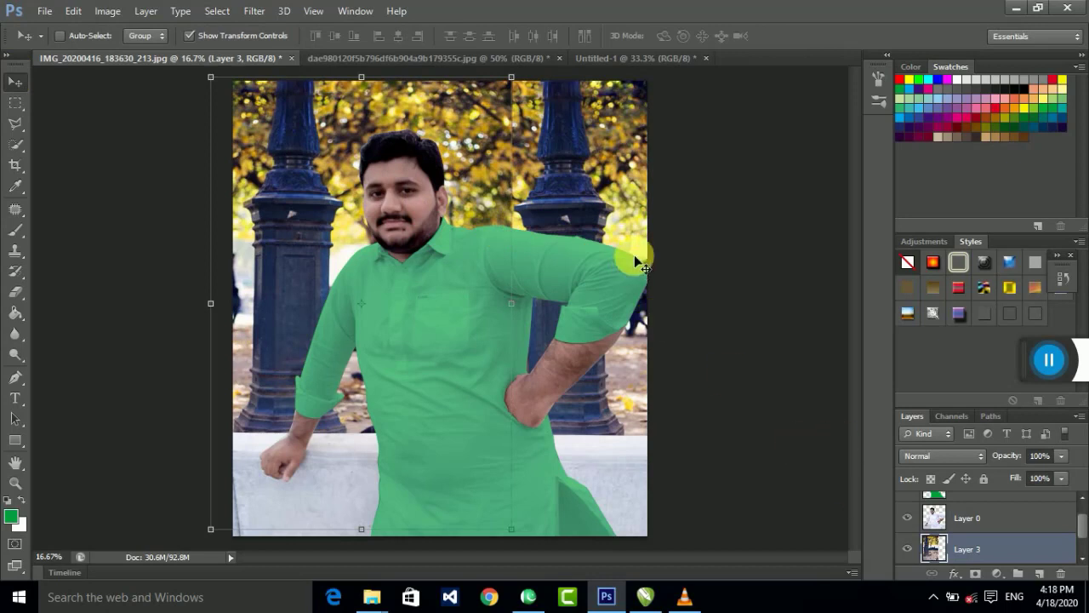
{"action": "left_click", "coordinate": [19, 336]}
{"action": "right_click", "coordinate": [18, 336]}
- Soften the foliage near the right pillar and shoulder with the Blur tool
{"action": "left_click", "coordinate": [72, 337]}
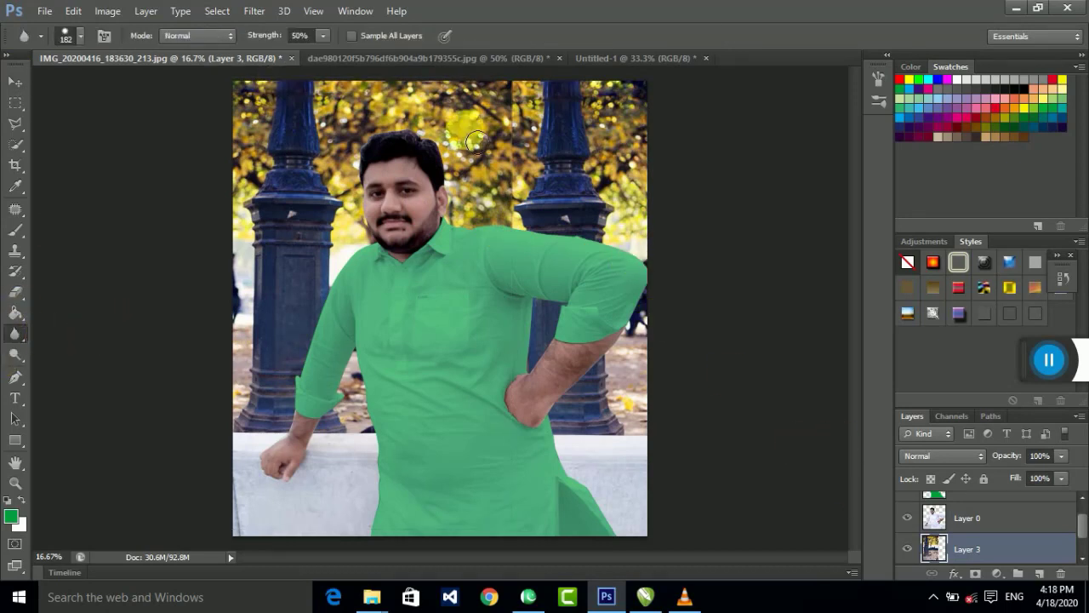
{"action": "left_click_drag", "start_coordinate": [514, 95], "coordinate": [522, 159]}
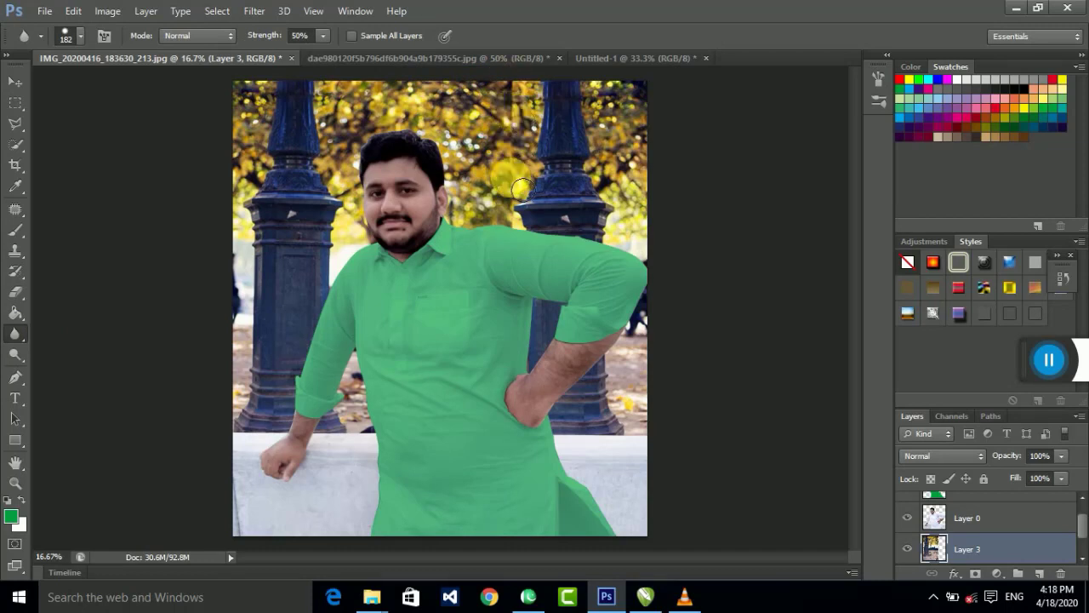
{"action": "left_click_drag", "start_coordinate": [522, 164], "coordinate": [514, 100]}
{"action": "left_click", "coordinate": [547, 266]}
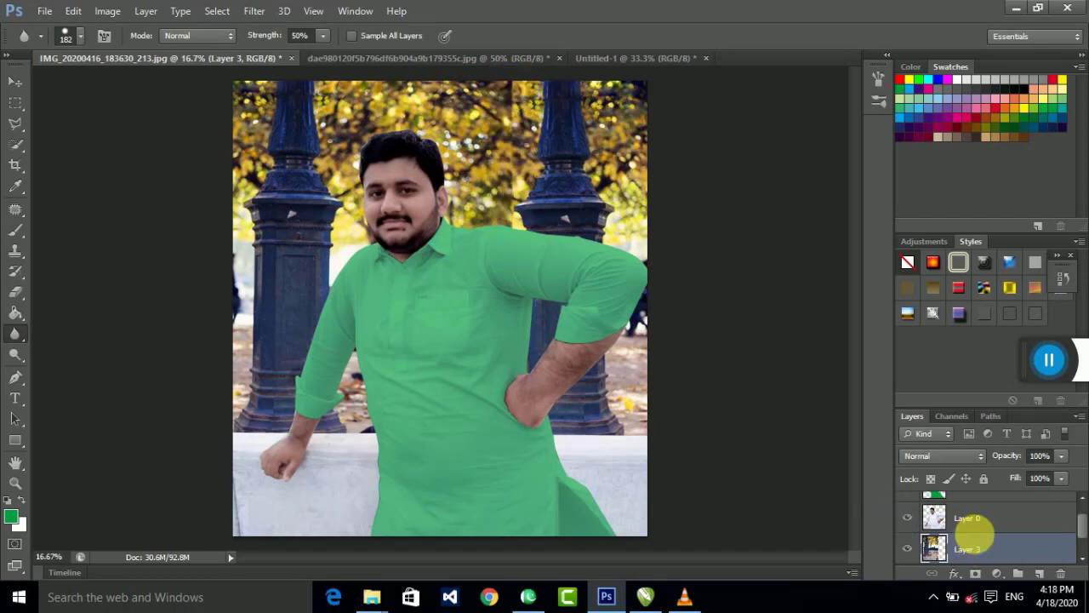
- Merge the two park layers, Layer 2 and Layer 3, into one layer
{"action": "scroll", "coordinate": [1083, 530], "scroll_direction": "down", "scroll_amount": 1}
{"action": "left_click", "coordinate": [1002, 549]}
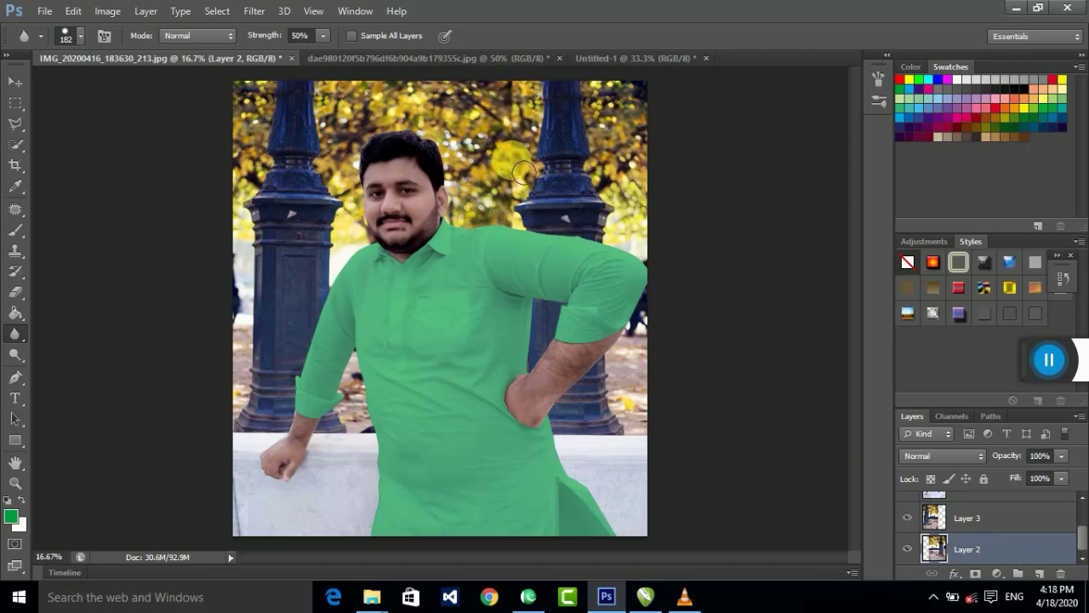
{"action": "left_click", "coordinate": [981, 527], "text": "shift"}
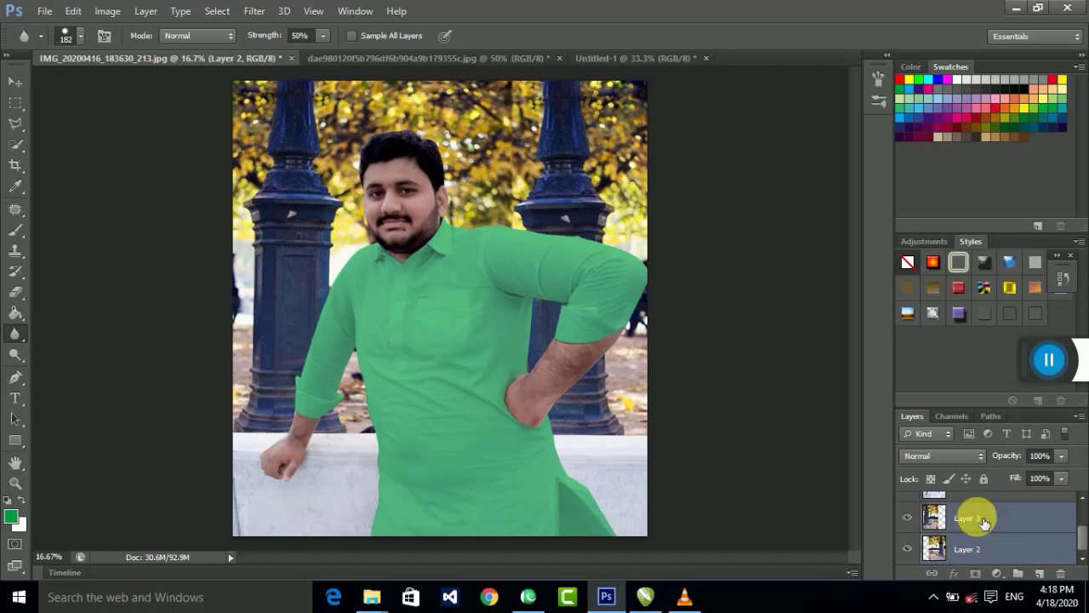
{"action": "right_click", "coordinate": [983, 530]}
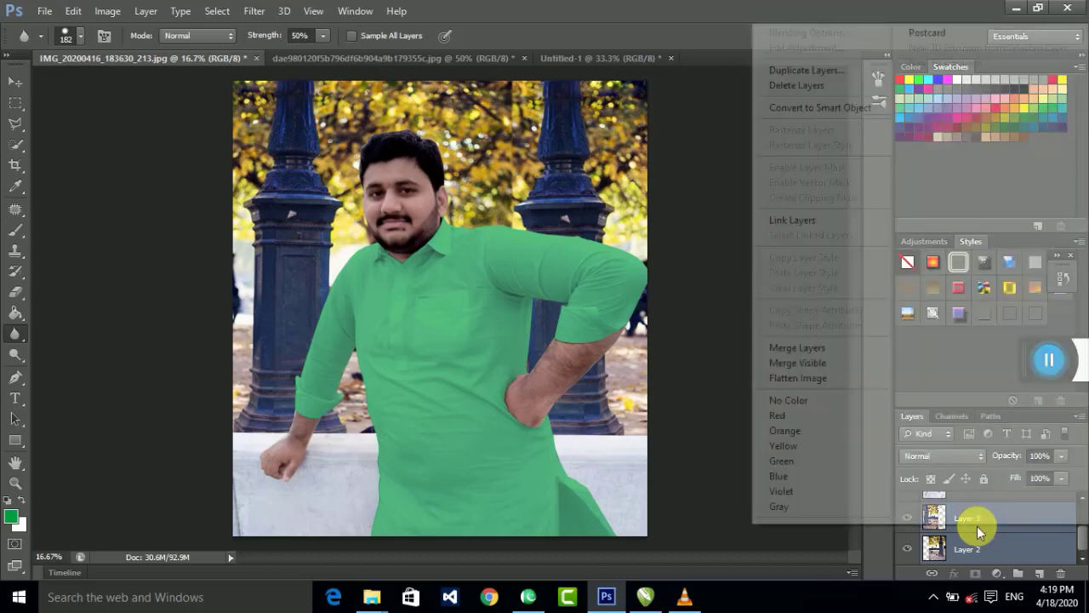
{"action": "left_click", "coordinate": [808, 347]}
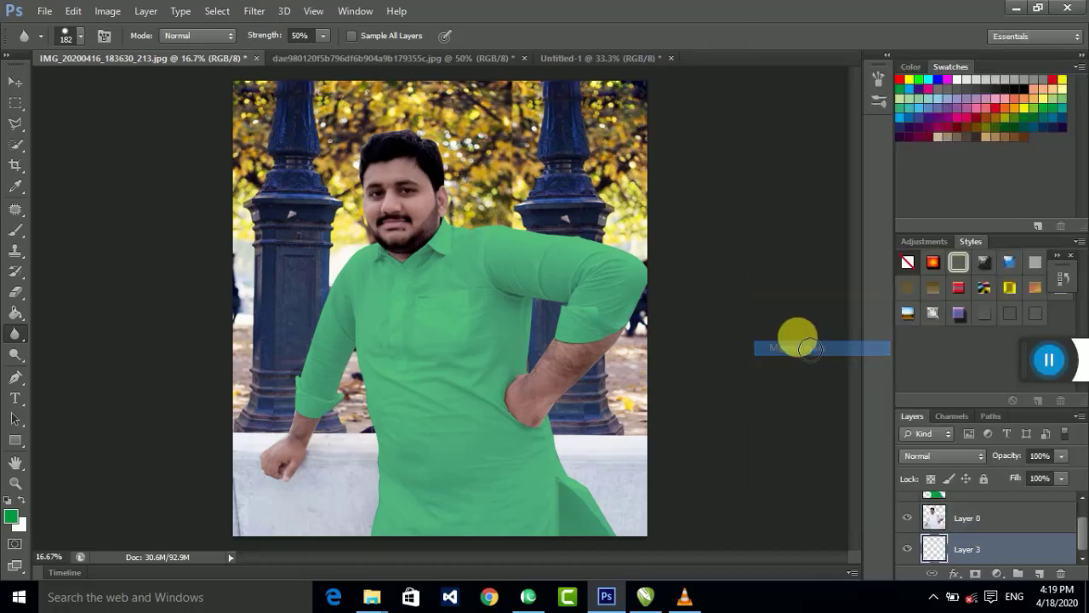
- Apply a 7.6-pixel Gaussian Blur to the merged park background layer
{"action": "left_click", "coordinate": [255, 11]}
{"action": "mouse_move", "coordinate": [262, 112]}
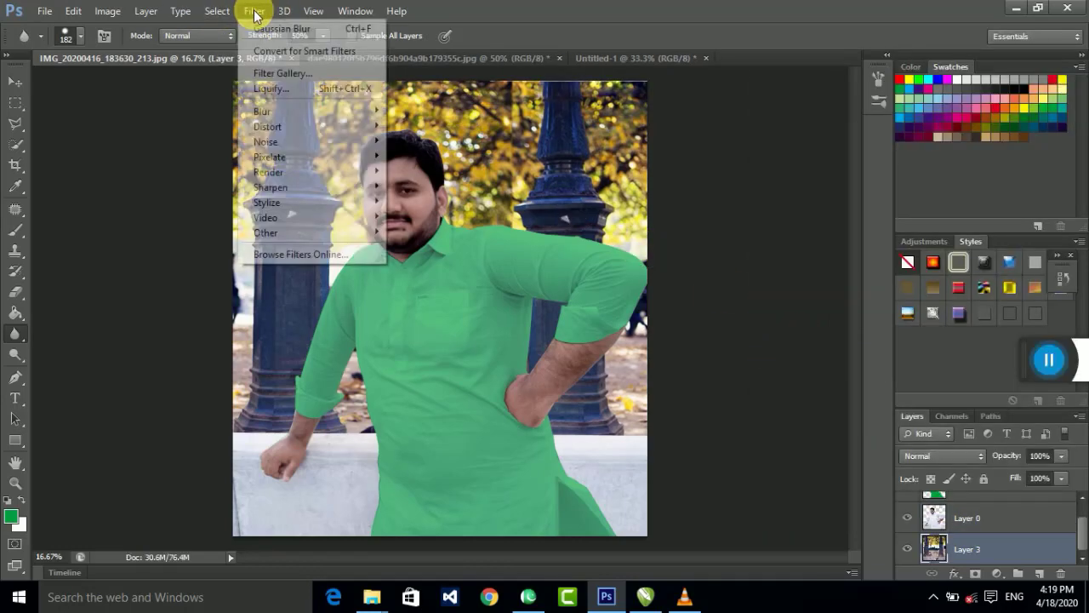
{"action": "left_click", "coordinate": [430, 208]}
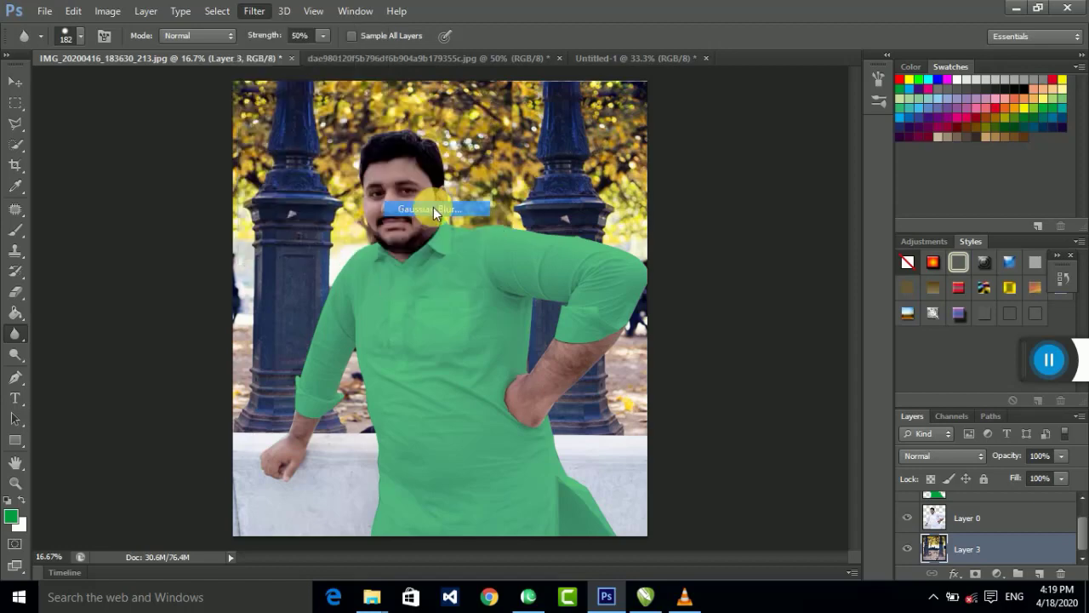
{"action": "left_click", "coordinate": [721, 310]}
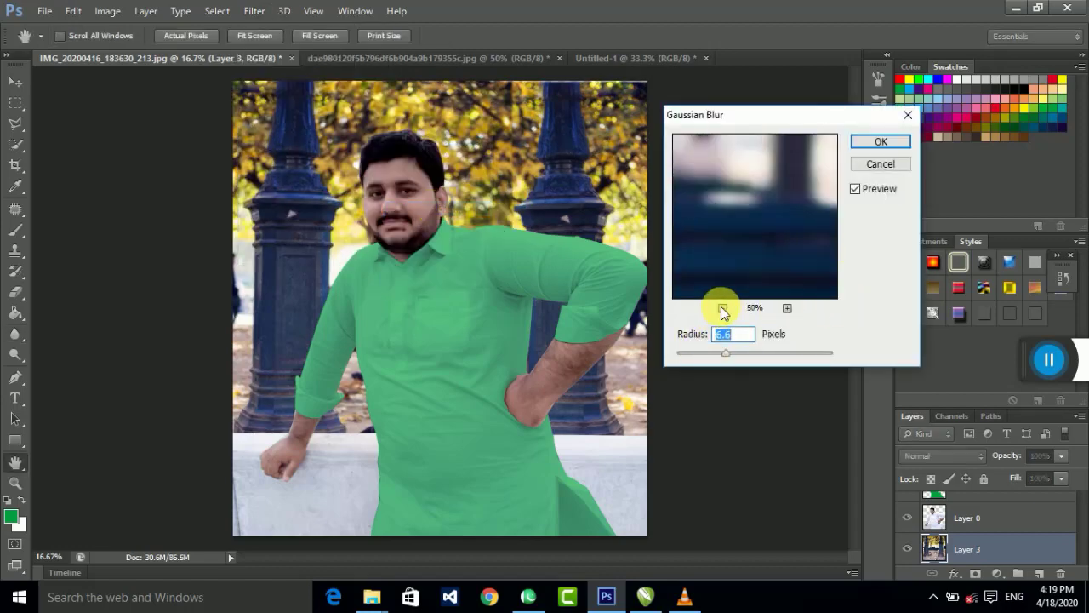
{"action": "left_click", "coordinate": [721, 309]}
{"action": "left_click", "coordinate": [722, 310]}
{"action": "left_click", "coordinate": [729, 354]}
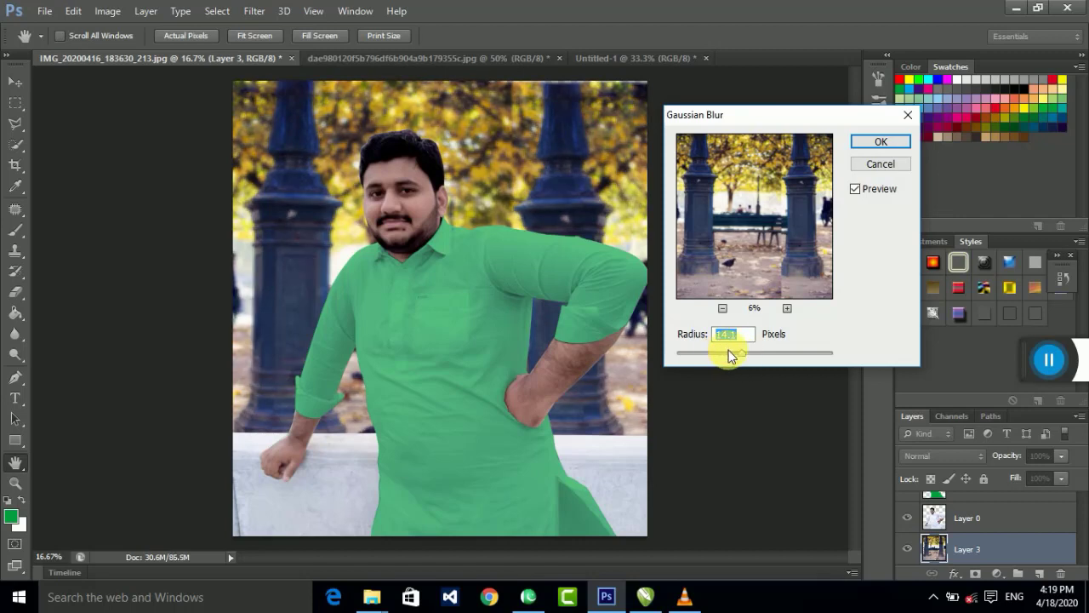
{"action": "left_click", "coordinate": [880, 142]}
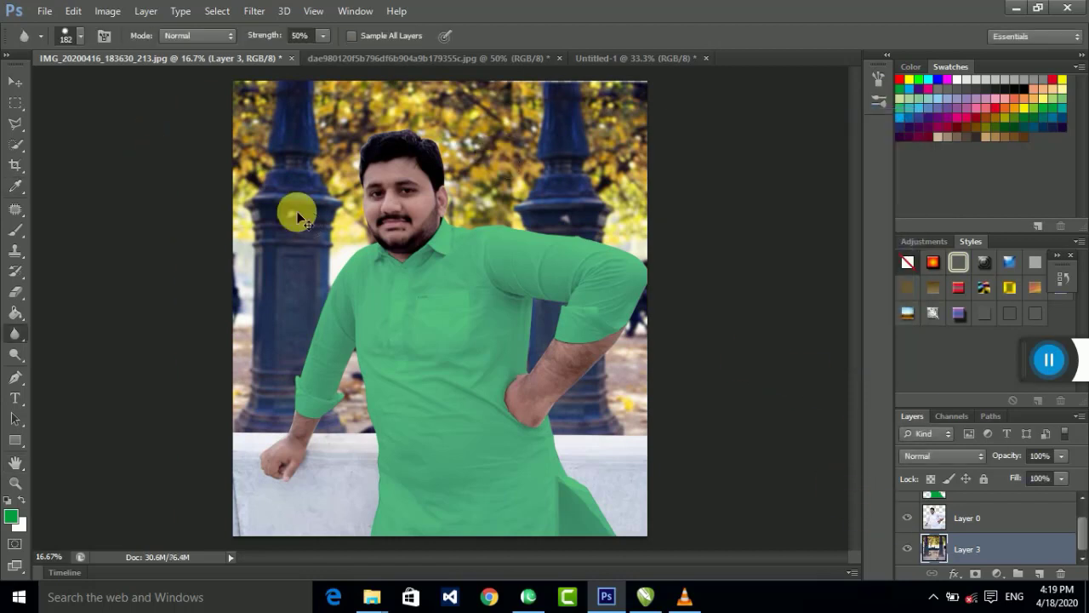
- Flatten the image and enter the existing green-shirt file name in Save As
{"action": "key", "text": "ctrl+shift+e"}
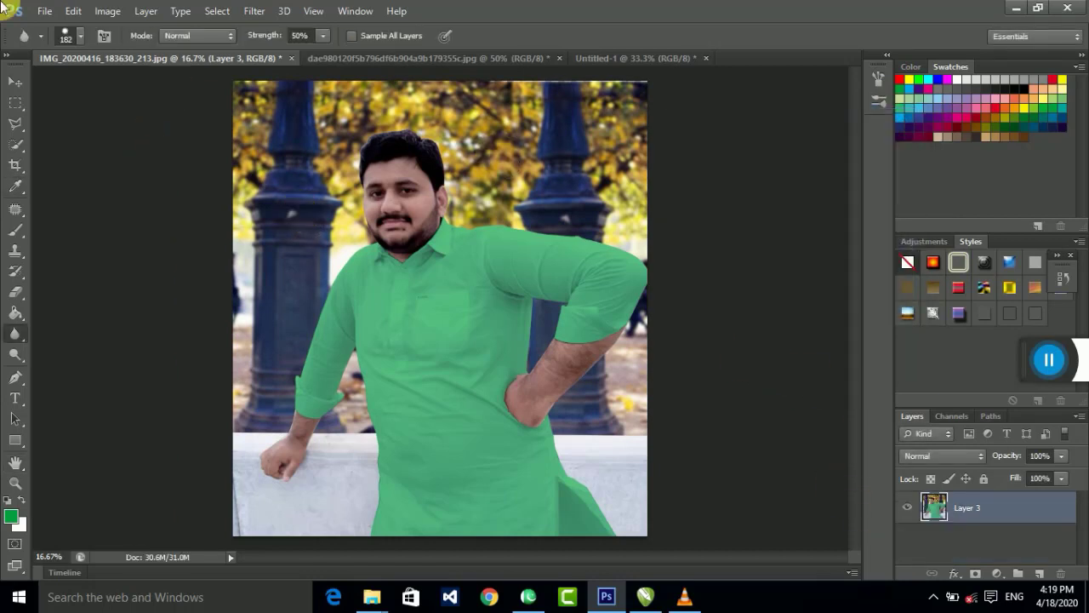
{"action": "left_click", "coordinate": [46, 12]}
{"action": "left_click", "coordinate": [182, 204]}
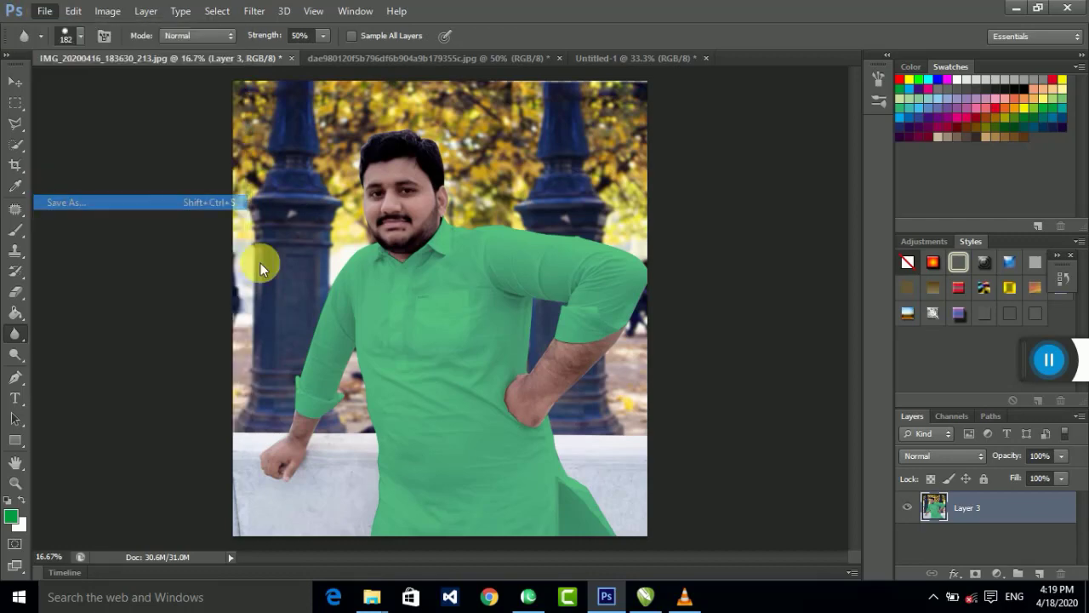
{"action": "left_click", "coordinate": [578, 358]}
{"action": "double_click", "coordinate": [578, 358]}
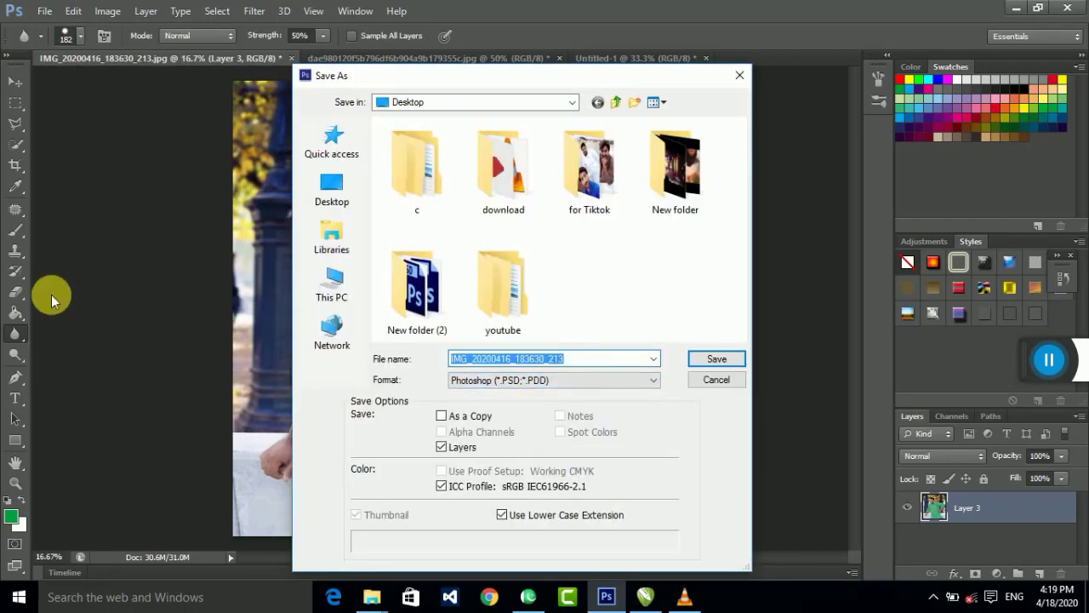
{"action": "type", "text": "shahz"}
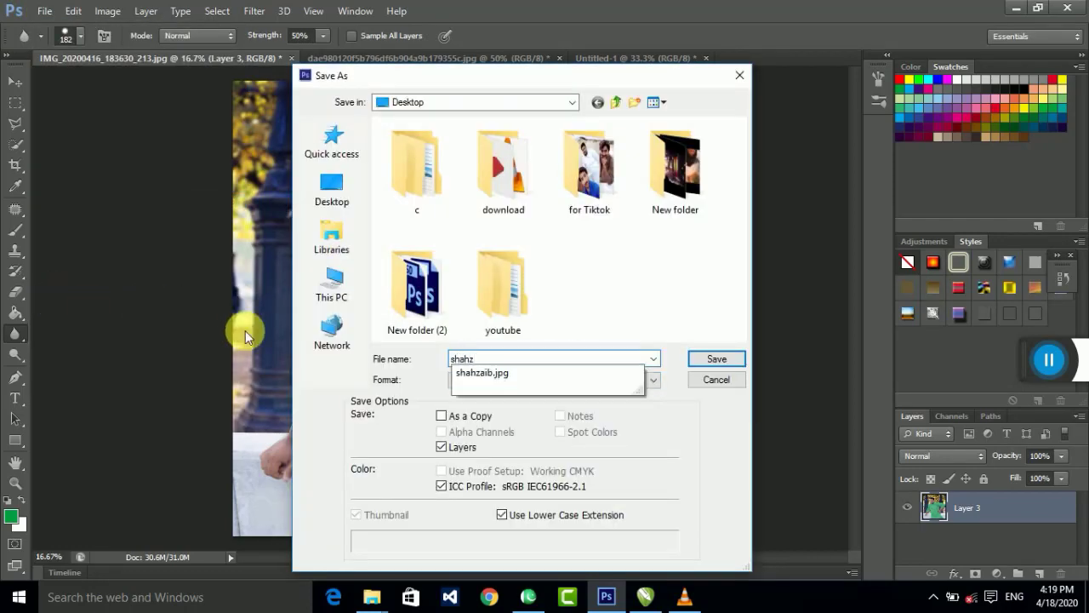
{"action": "left_click", "coordinate": [511, 375]}
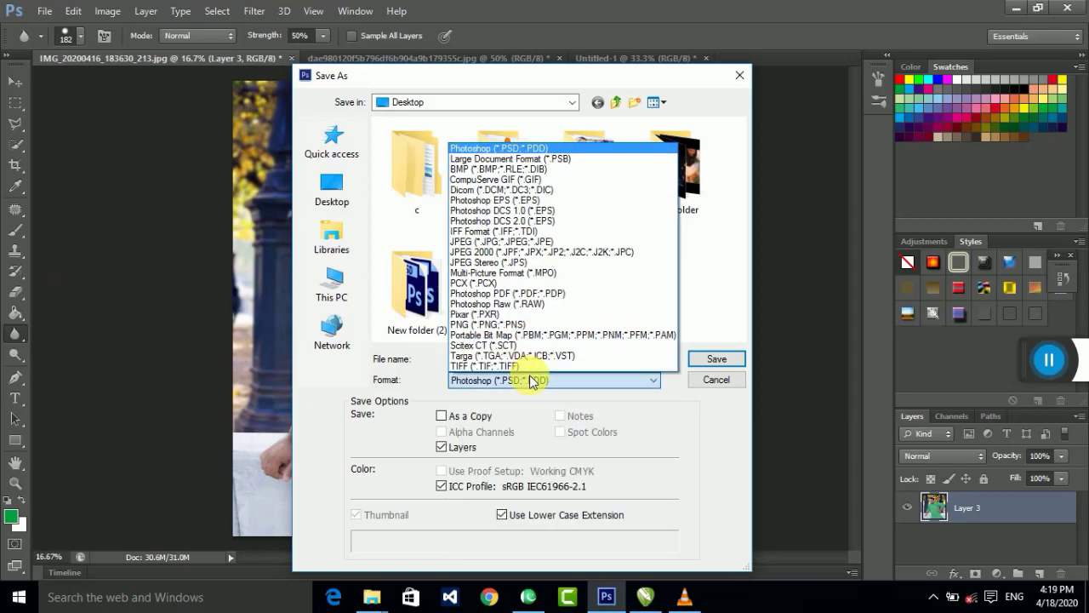
- Save as JPEG, overwriting the existing green-shirt image with maximum-quality progressive settings
{"action": "left_click", "coordinate": [502, 242]}
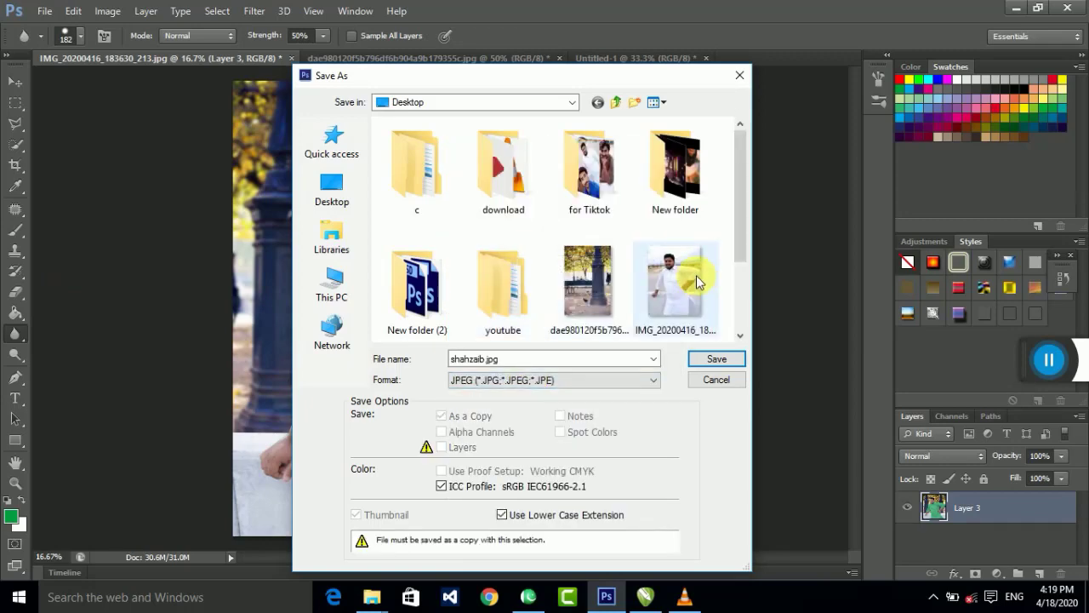
{"action": "left_click_drag", "start_coordinate": [737, 218], "coordinate": [705, 275]}
{"action": "double_click", "coordinate": [414, 284]}
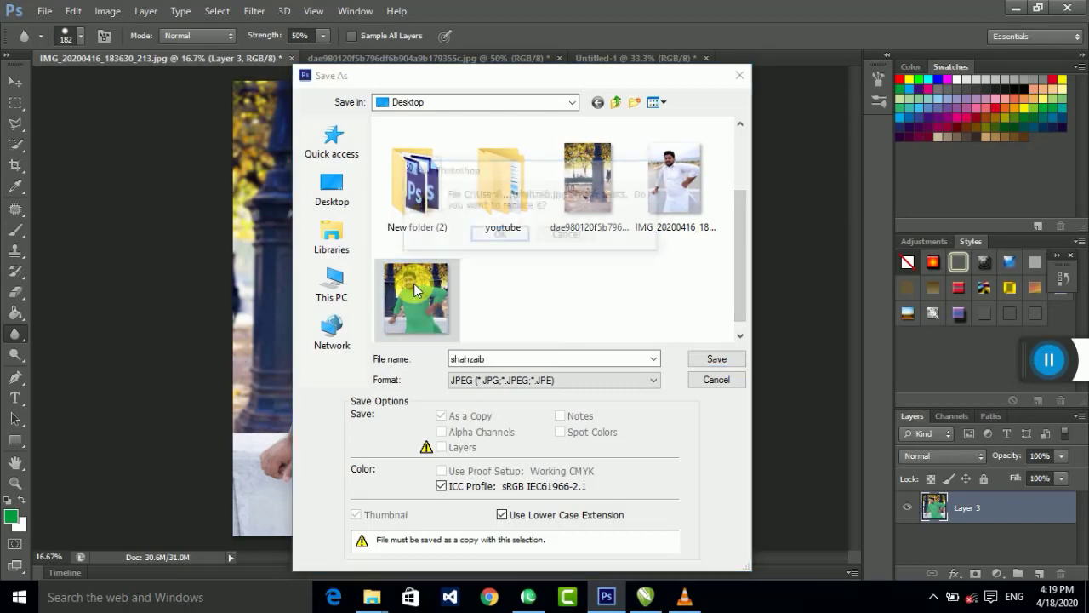
{"action": "left_click", "coordinate": [493, 233]}
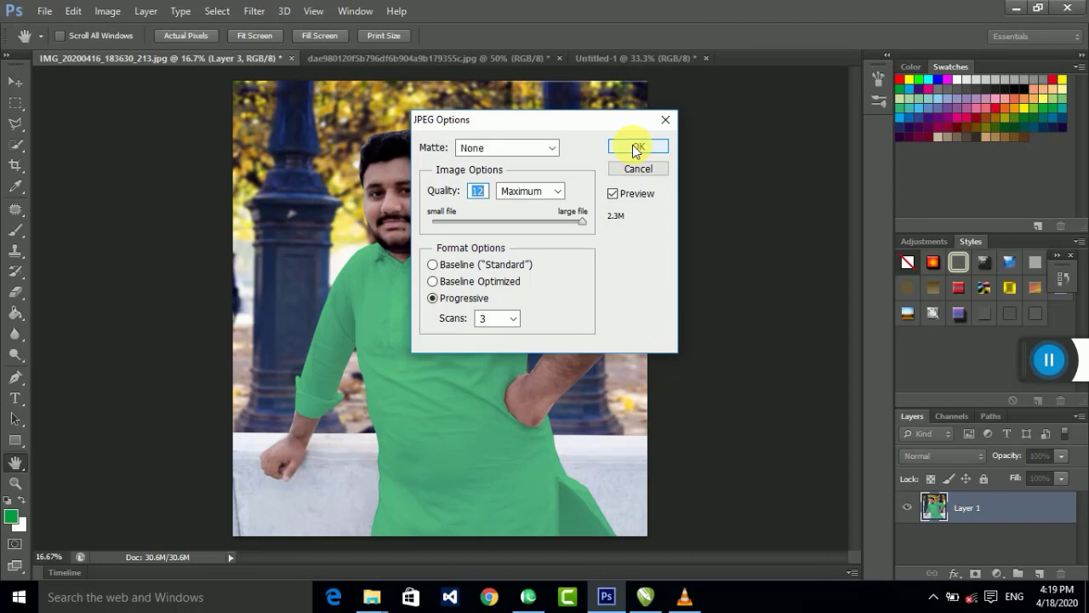
{"action": "left_click", "coordinate": [637, 147]}
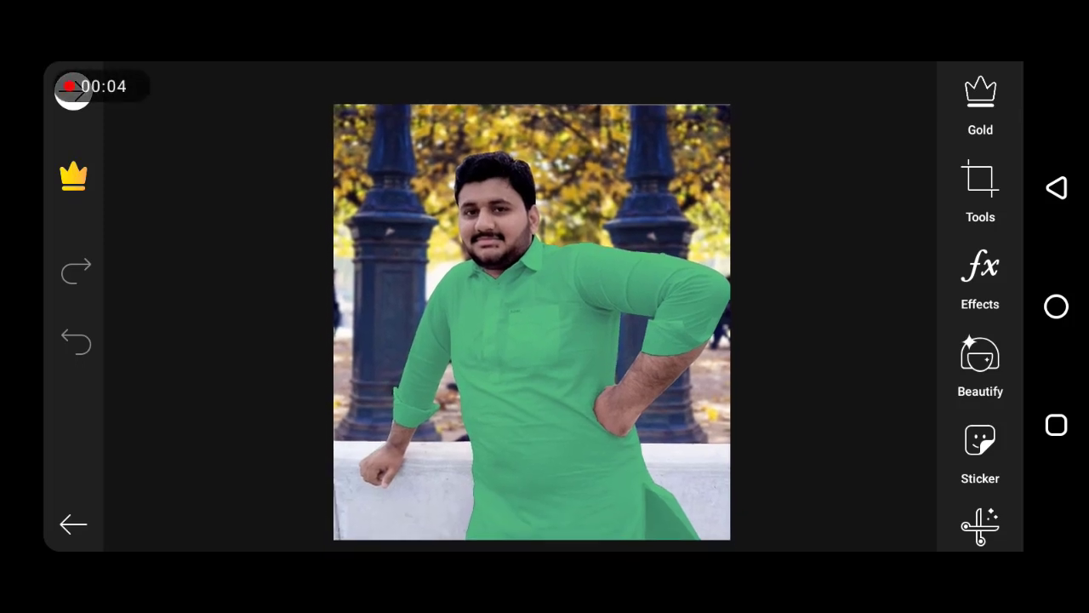
- Apply PicsArt's Auto beautify enhancement at its default strength of 50
{"action": "scroll", "coordinate": [468, 306], "scroll_direction": "up", "scroll_amount": 3}
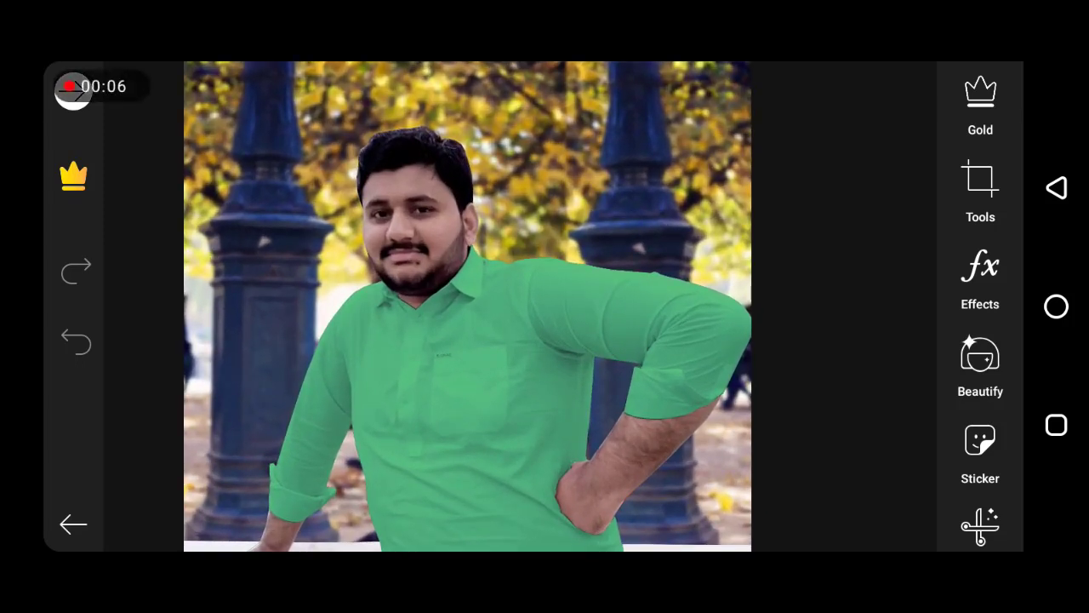
{"action": "scroll", "coordinate": [510, 306], "scroll_direction": "up", "scroll_amount": 3}
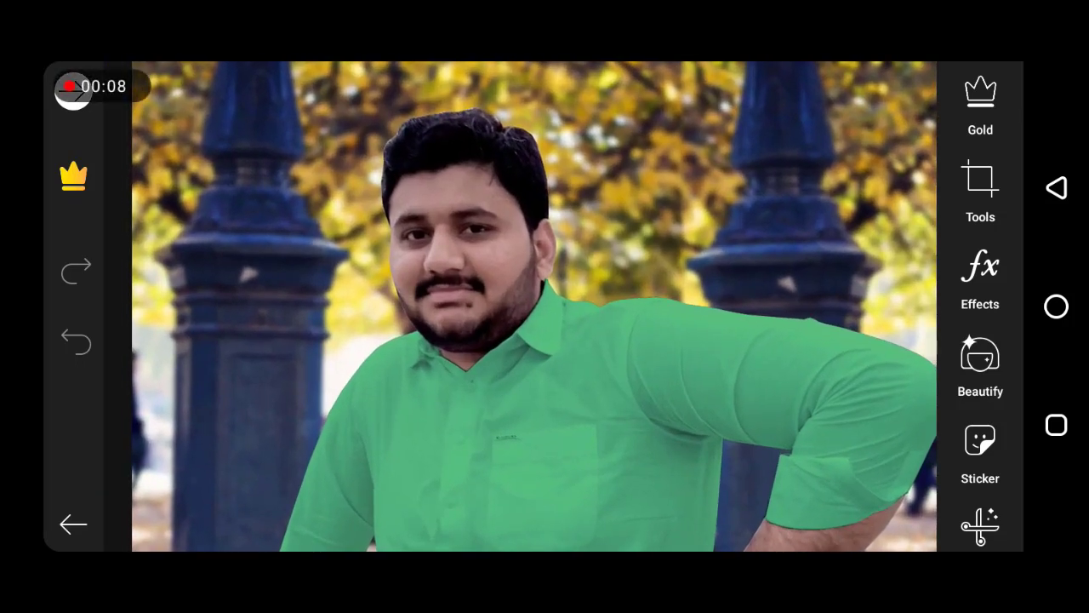
{"action": "left_click", "coordinate": [980, 366]}
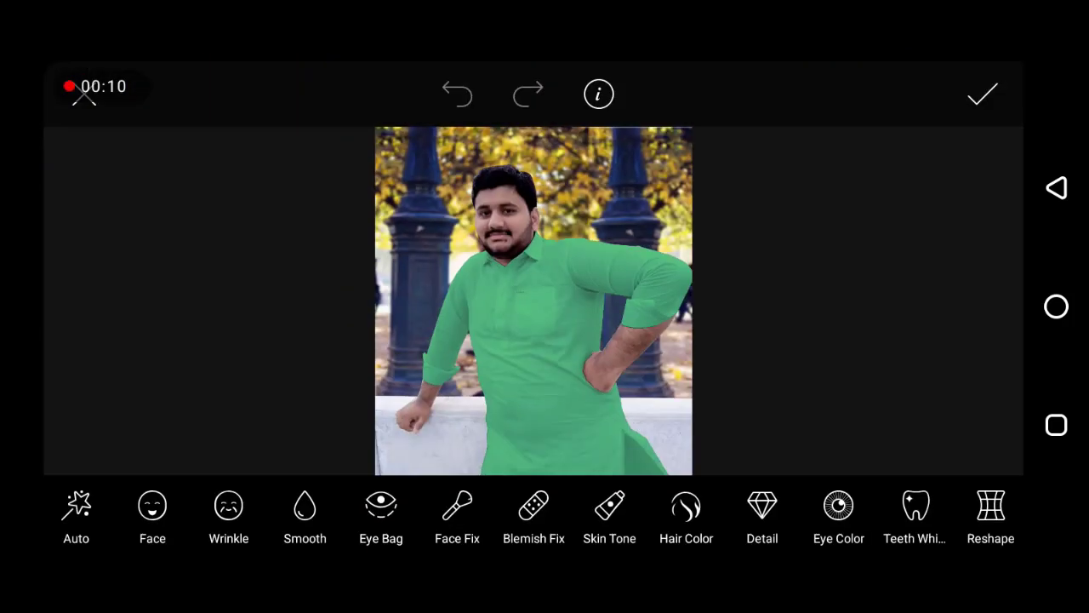
{"action": "left_click", "coordinate": [75, 515]}
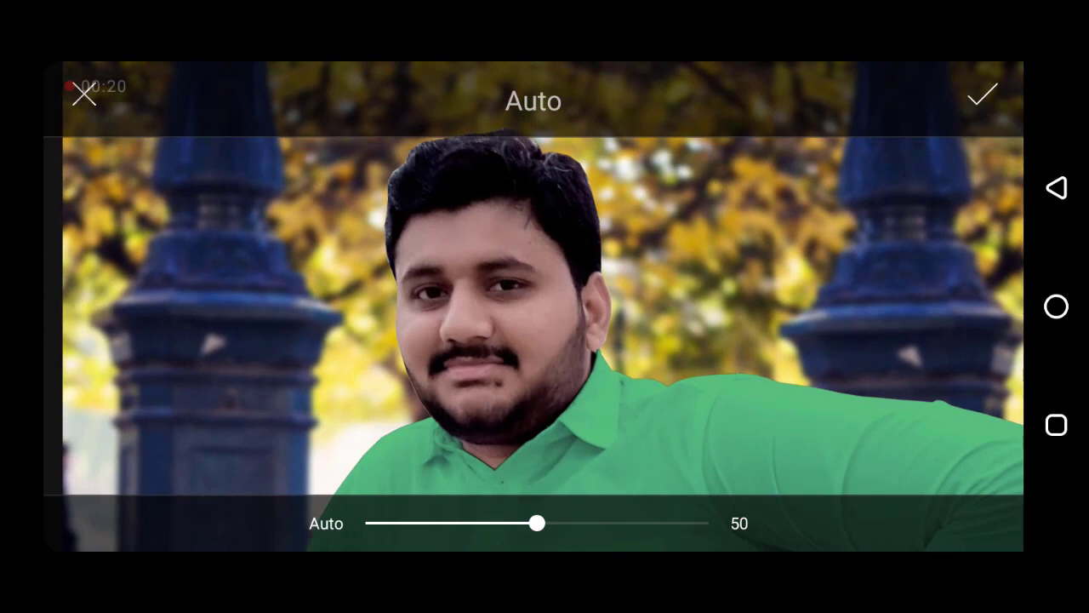
{"action": "left_click", "coordinate": [982, 93]}
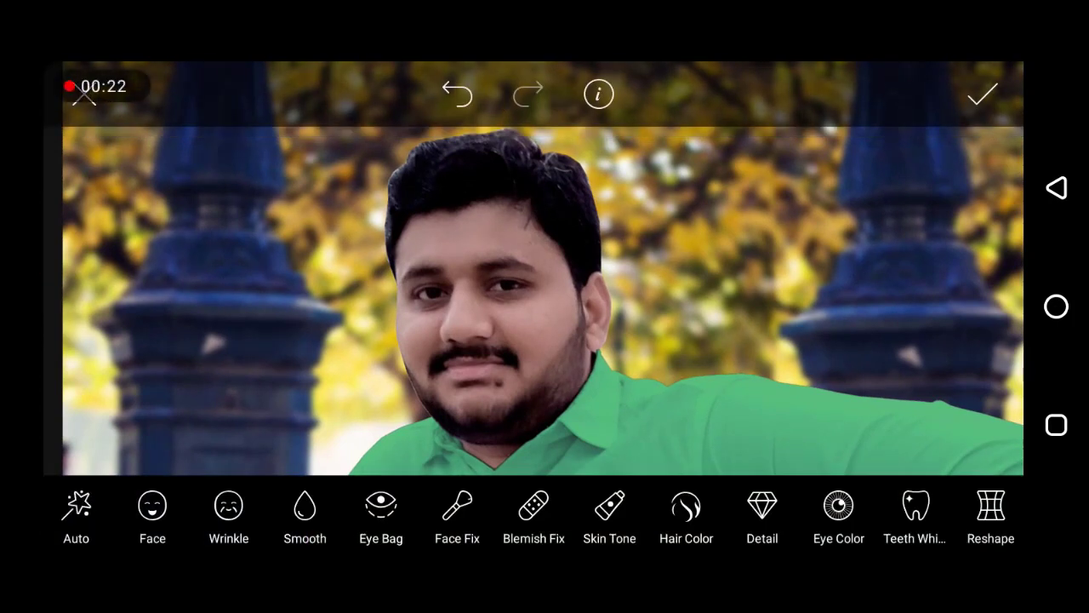
- Reopen the Skin Tone adjustment and lower its amount to 14
{"action": "left_click", "coordinate": [609, 510]}
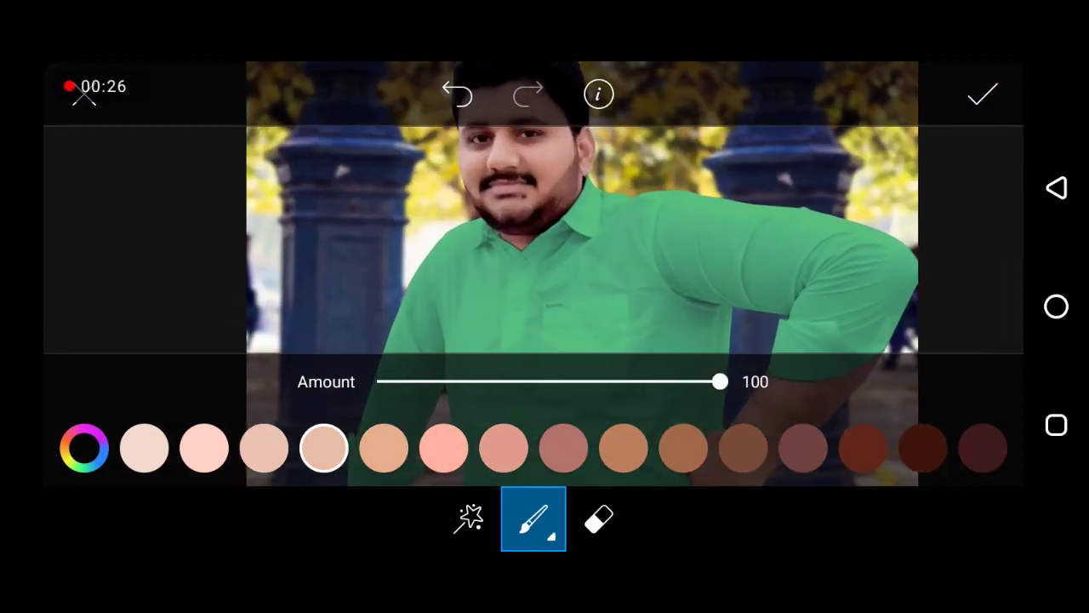
{"action": "left_click", "coordinate": [980, 95]}
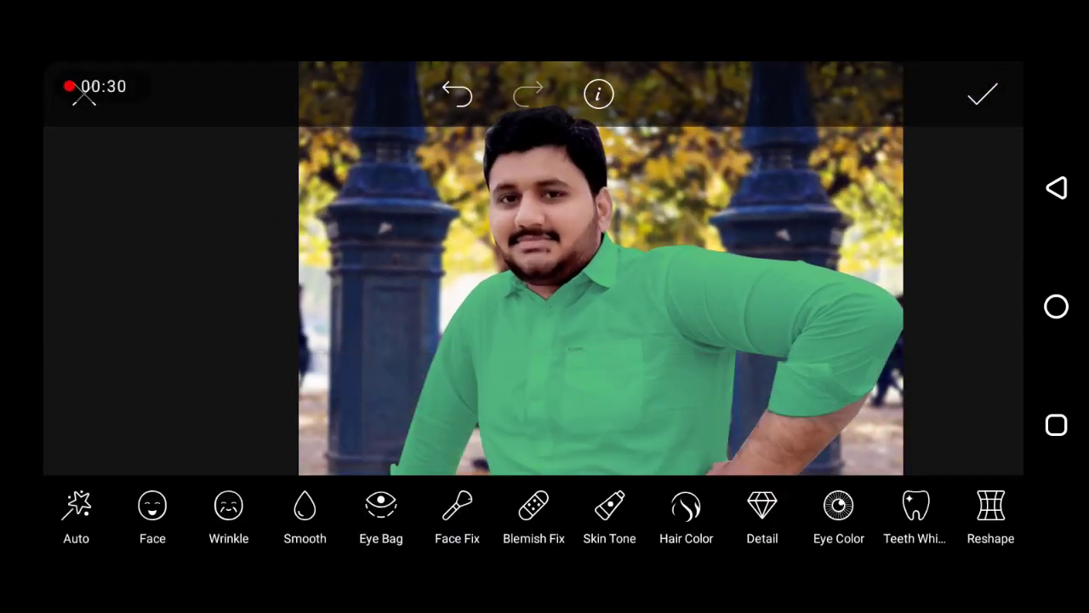
{"action": "left_click", "coordinate": [609, 514]}
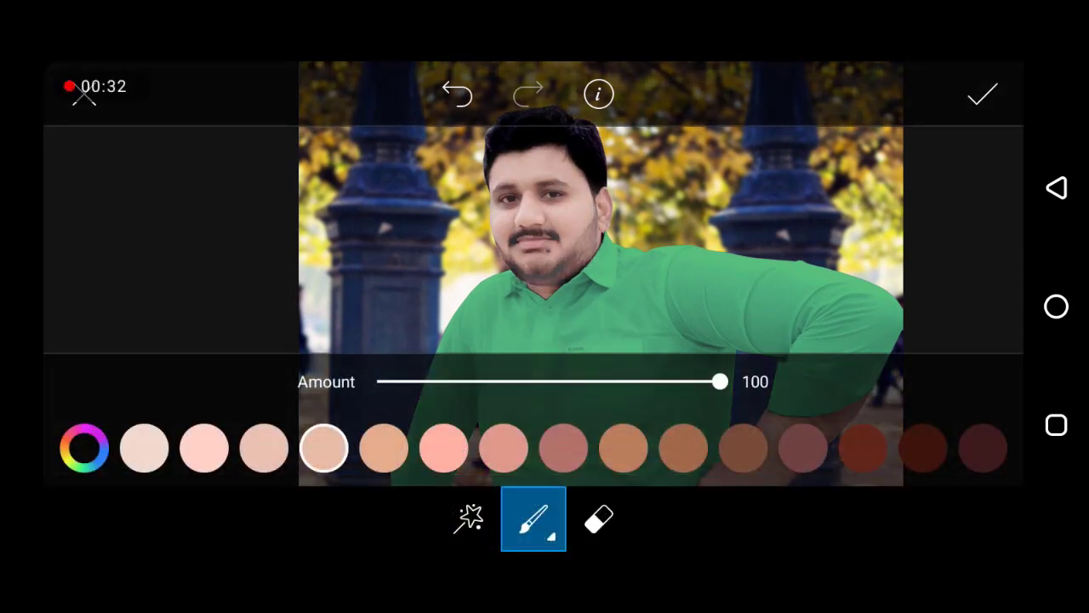
{"action": "left_click_drag", "start_coordinate": [699, 381], "coordinate": [425, 381]}
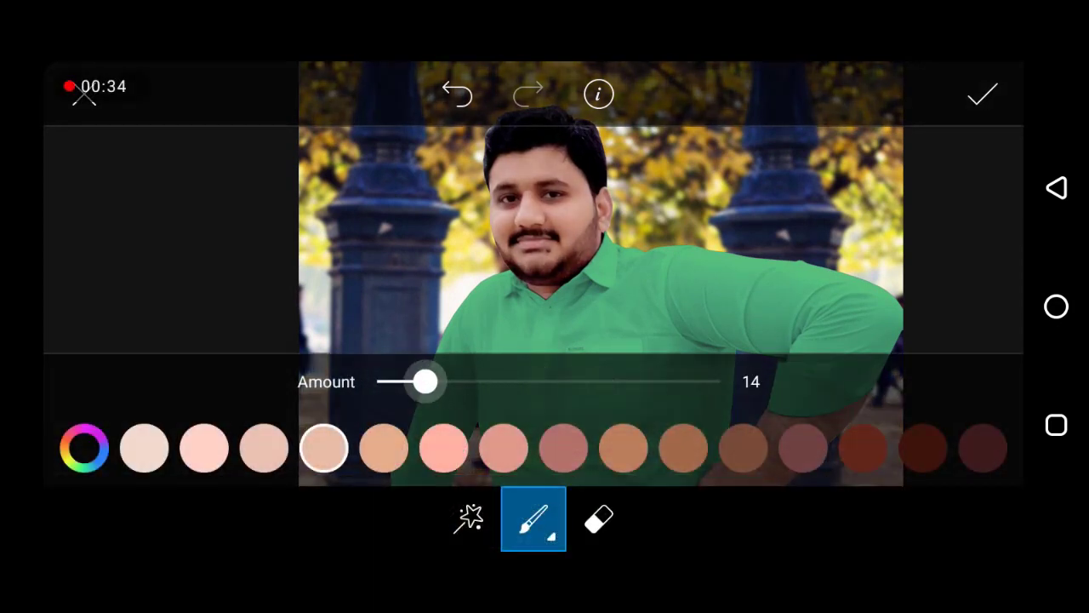
- Set the skin tone brush to hardness 100, opacity 100 and size 22
{"action": "left_click", "coordinate": [534, 518]}
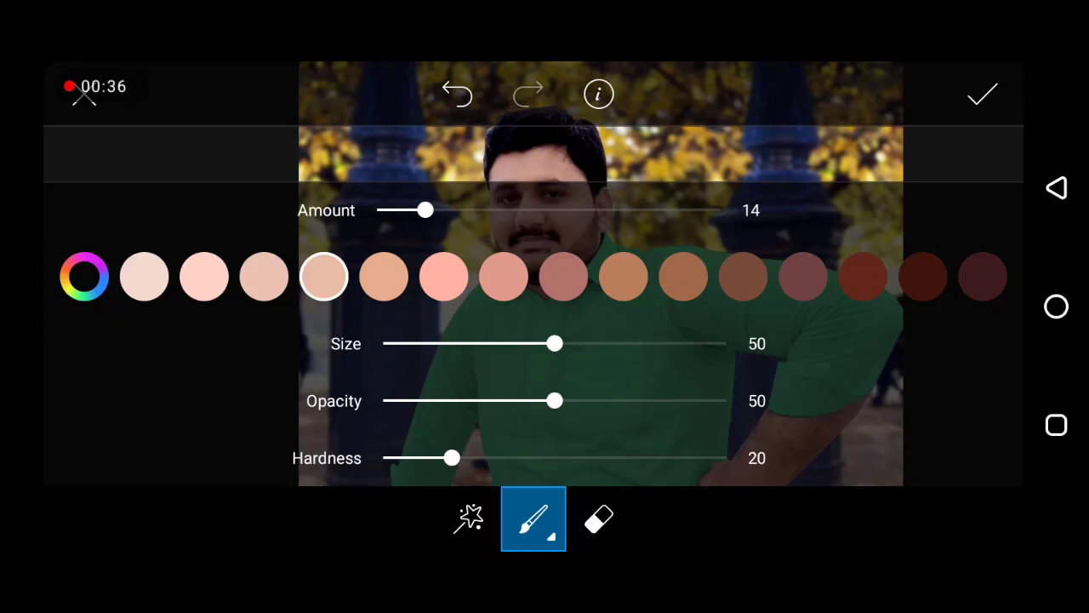
{"action": "left_click_drag", "start_coordinate": [451, 458], "coordinate": [725, 457]}
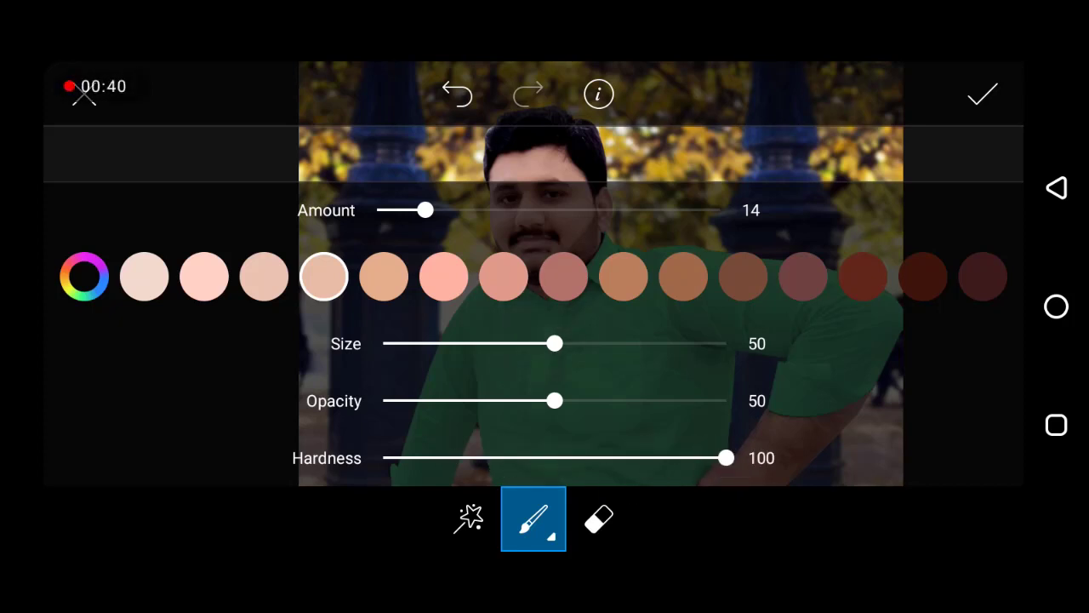
{"action": "scroll", "coordinate": [601, 273], "scroll_direction": "up", "scroll_amount": 3}
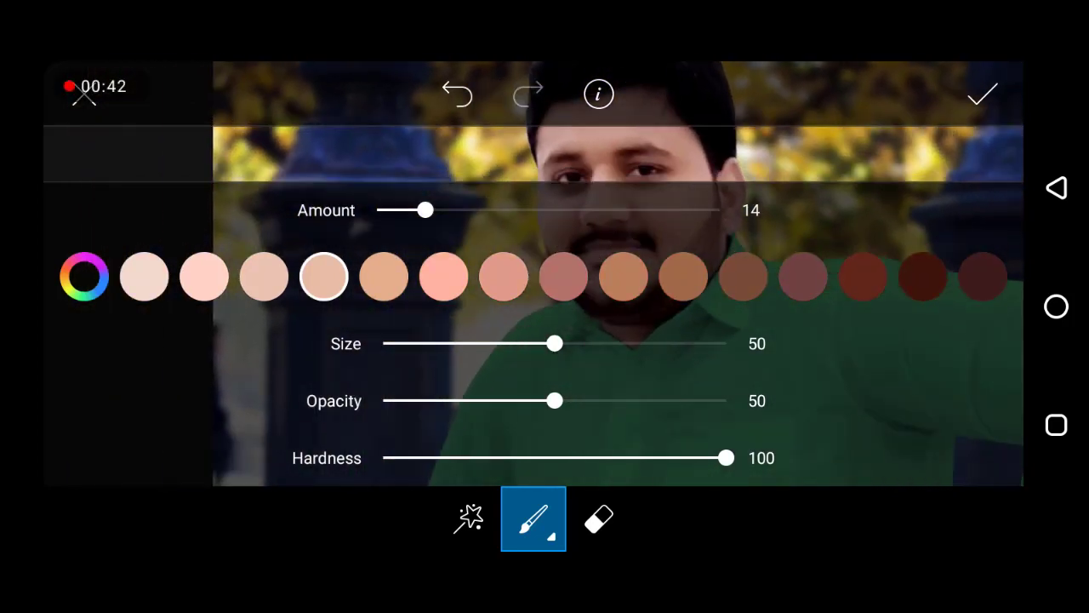
{"action": "scroll", "coordinate": [601, 273], "scroll_direction": "up", "scroll_amount": 2}
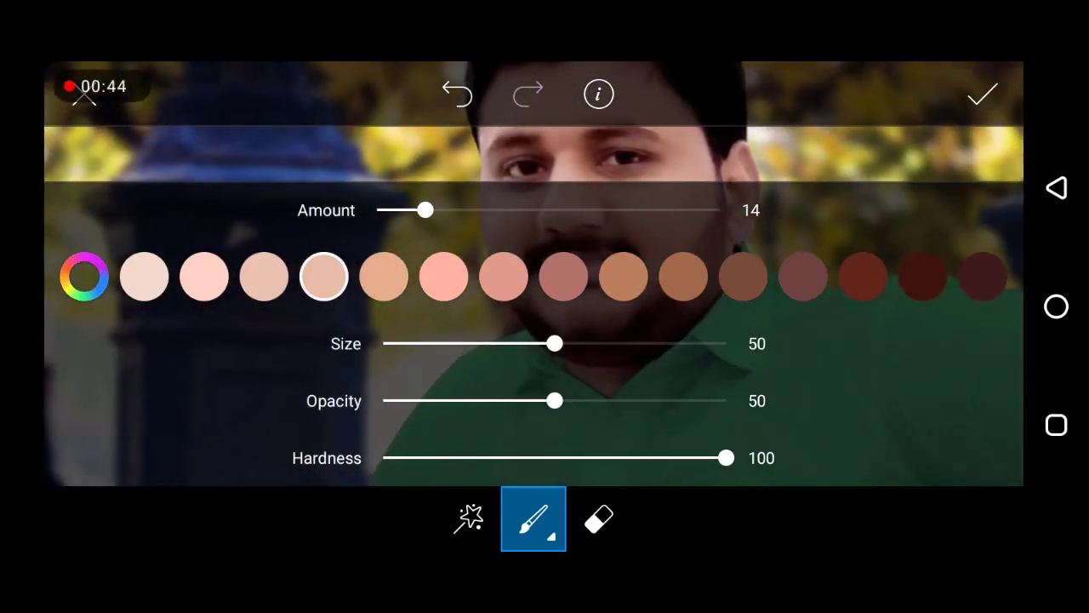
{"action": "mouse_move", "coordinate": [555, 401]}
{"action": "left_mouse_down"}
{"action": "mouse_move", "coordinate": [510, 400]}
{"action": "mouse_move", "coordinate": [726, 401]}
{"action": "left_mouse_up"}
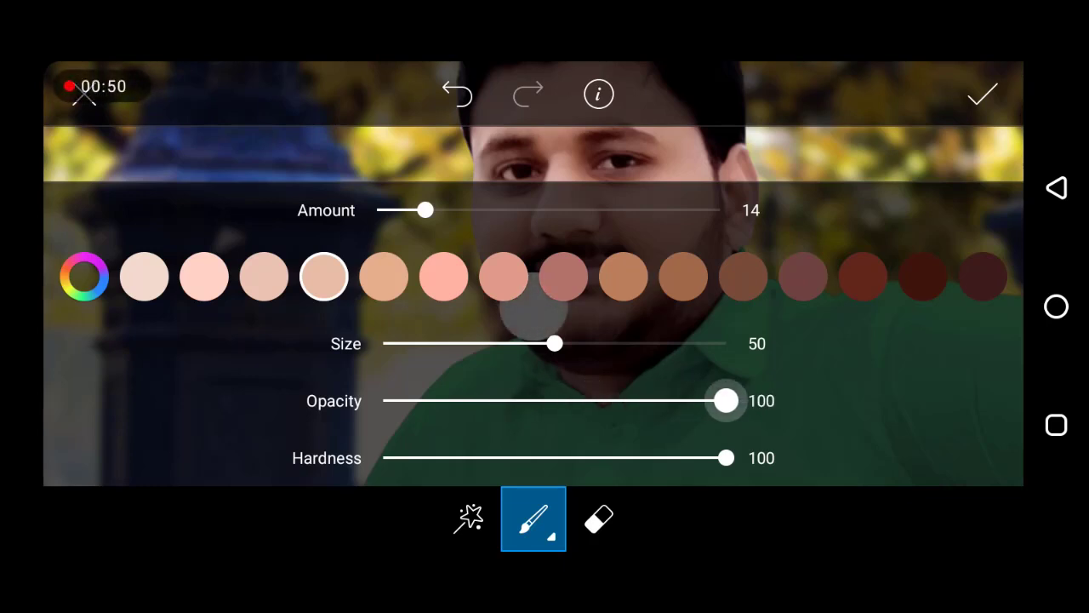
{"action": "left_click_drag", "start_coordinate": [555, 343], "coordinate": [458, 343]}
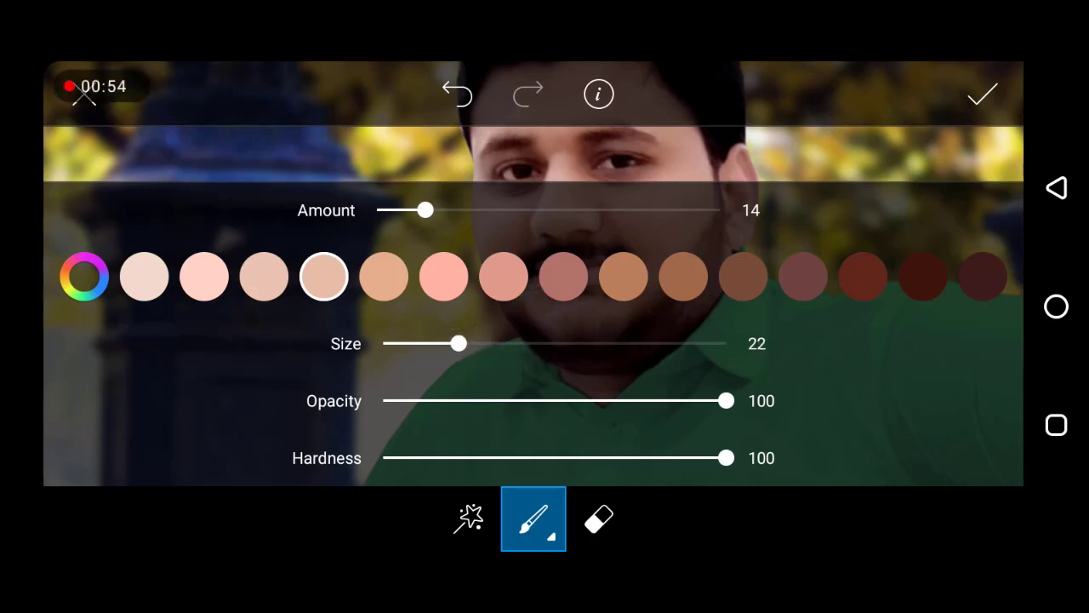
{"action": "left_click", "coordinate": [533, 518]}
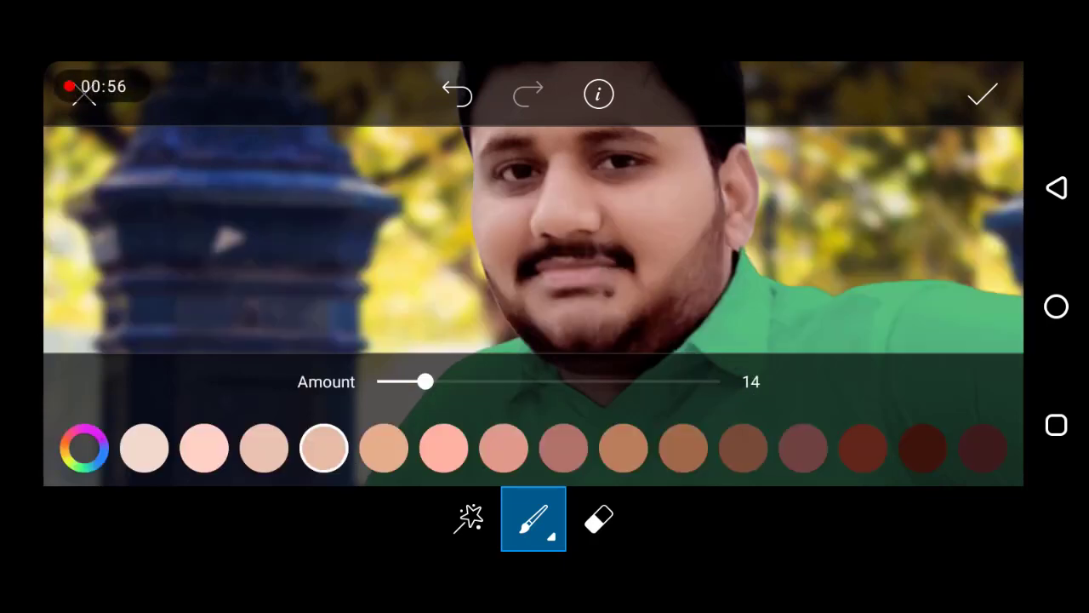
- Zoom in on the face and raise the skin tone amount to 62
{"action": "scroll", "coordinate": [579, 238], "scroll_direction": "up", "scroll_amount": 5}
{"action": "scroll", "coordinate": [578, 238], "scroll_direction": "up", "scroll_amount": 3}
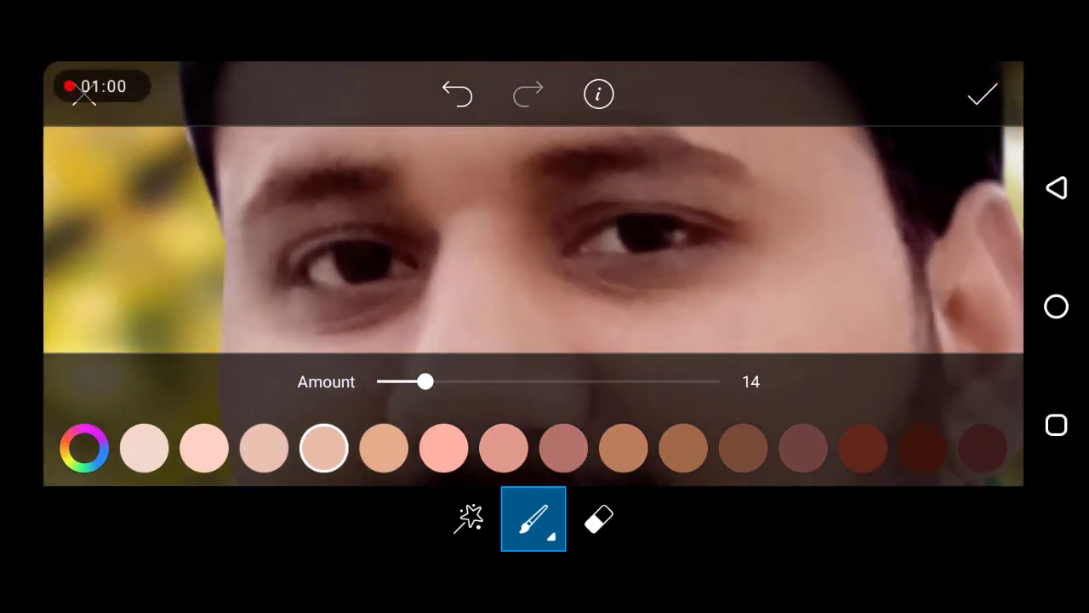
{"action": "left_click_drag", "start_coordinate": [527, 255], "coordinate": [630, 179]}
{"action": "scroll", "coordinate": [579, 238], "scroll_direction": "up", "scroll_amount": 3}
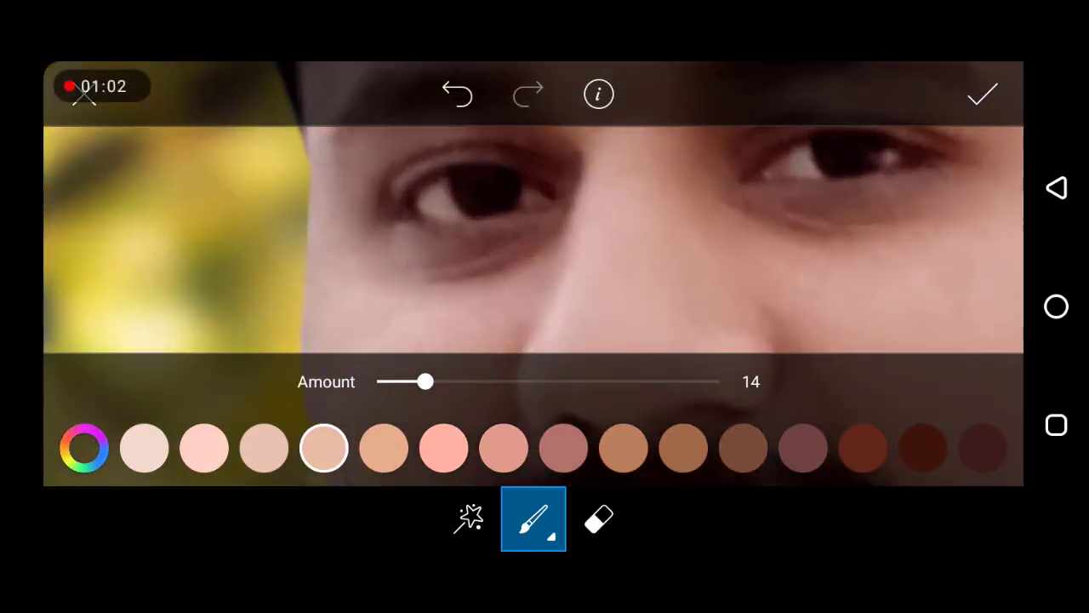
{"action": "left_click_drag", "start_coordinate": [425, 381], "coordinate": [589, 382]}
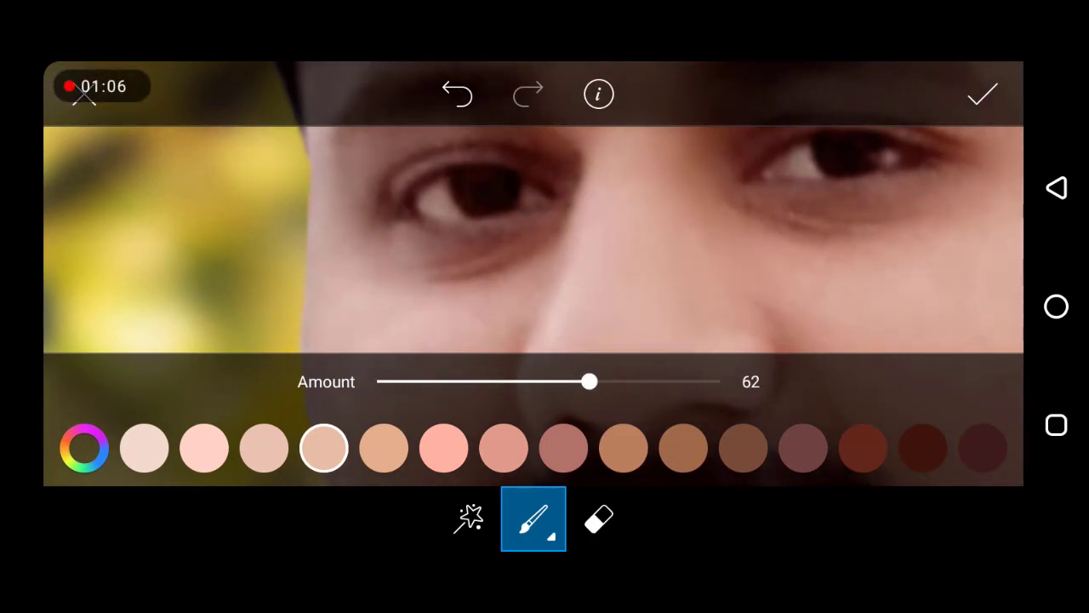
{"action": "scroll", "coordinate": [534, 238], "scroll_direction": "down", "scroll_amount": 2}
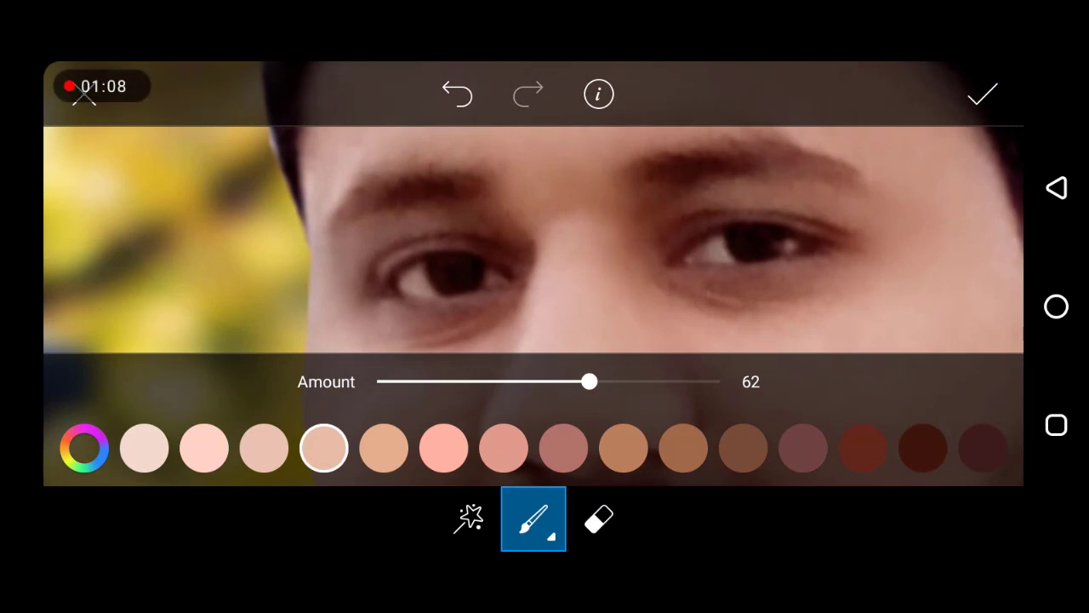
{"action": "scroll", "coordinate": [414, 255], "scroll_direction": "up", "scroll_amount": 2}
{"action": "scroll", "coordinate": [534, 238], "scroll_direction": "down", "scroll_amount": 2}
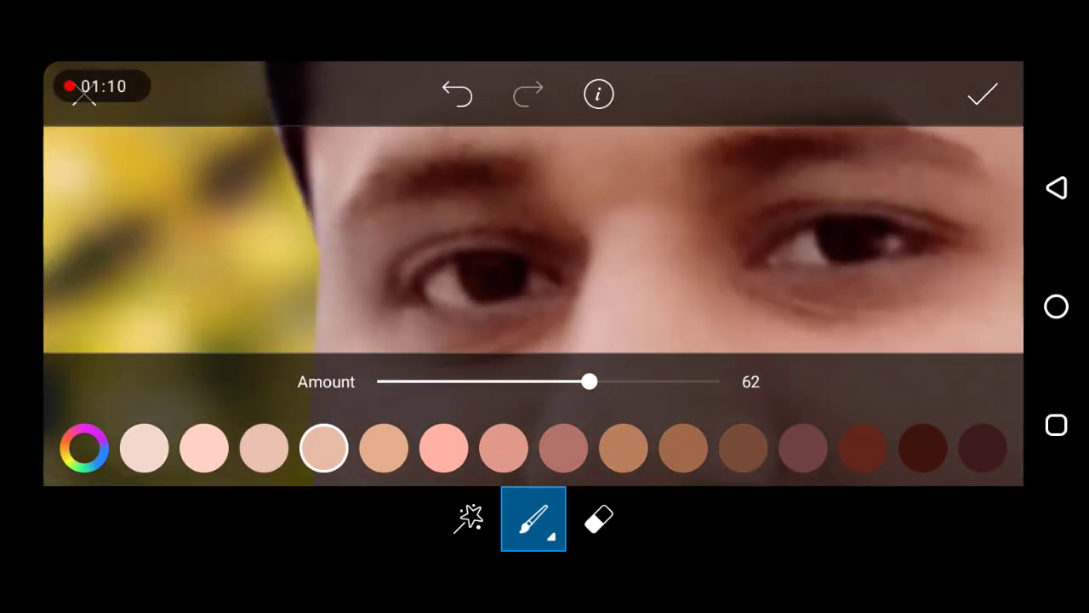
- Finish the skin tone edit and set the Detail brush to hardness 100, size 32
{"action": "left_click", "coordinate": [982, 93]}
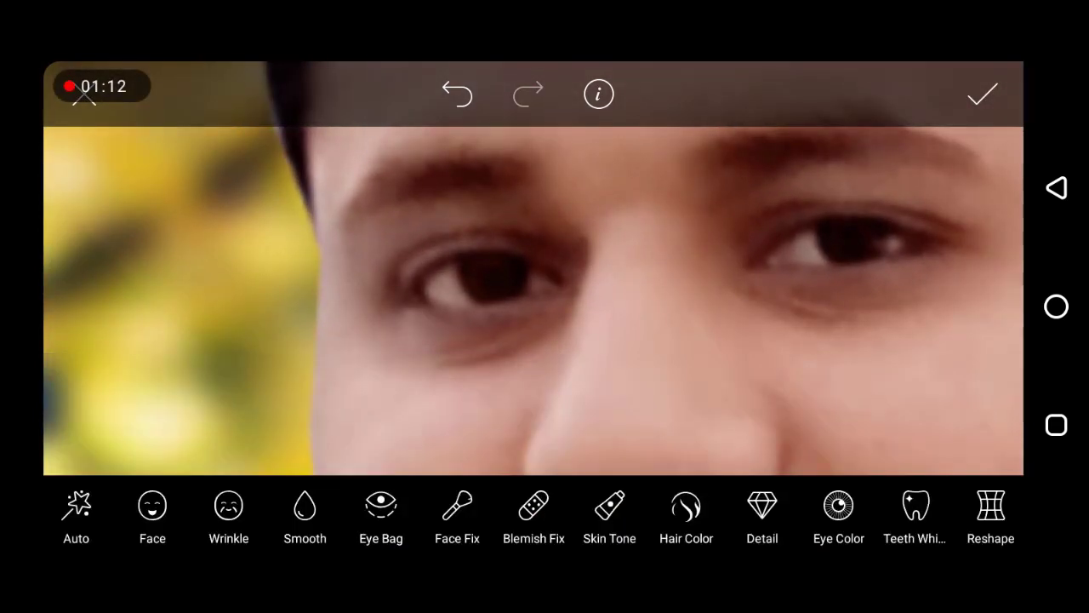
{"action": "left_click", "coordinate": [762, 515]}
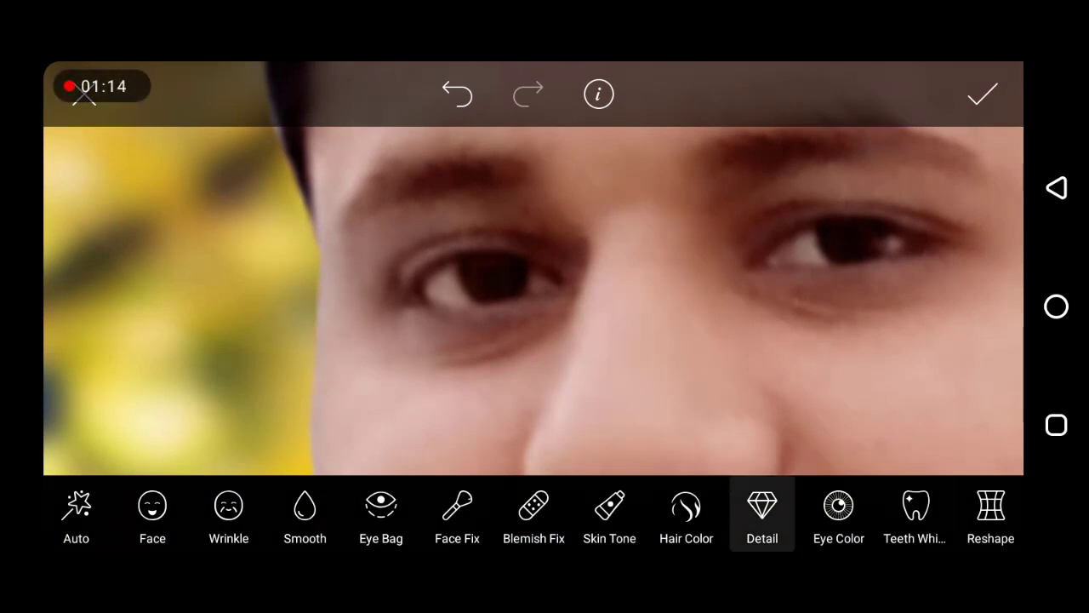
{"action": "left_click", "coordinate": [500, 518]}
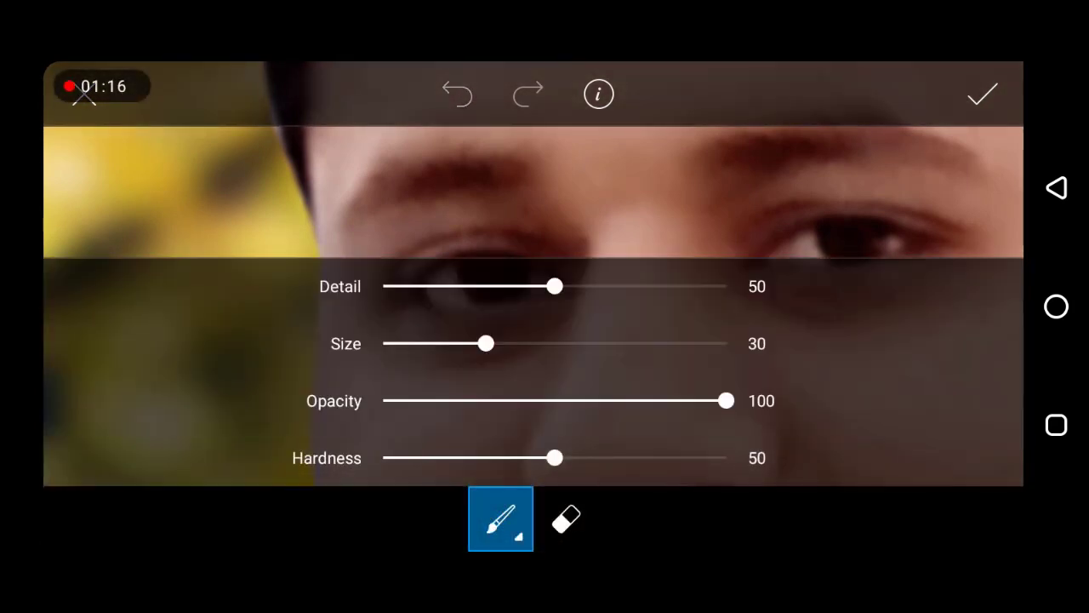
{"action": "left_click_drag", "start_coordinate": [555, 458], "coordinate": [725, 458]}
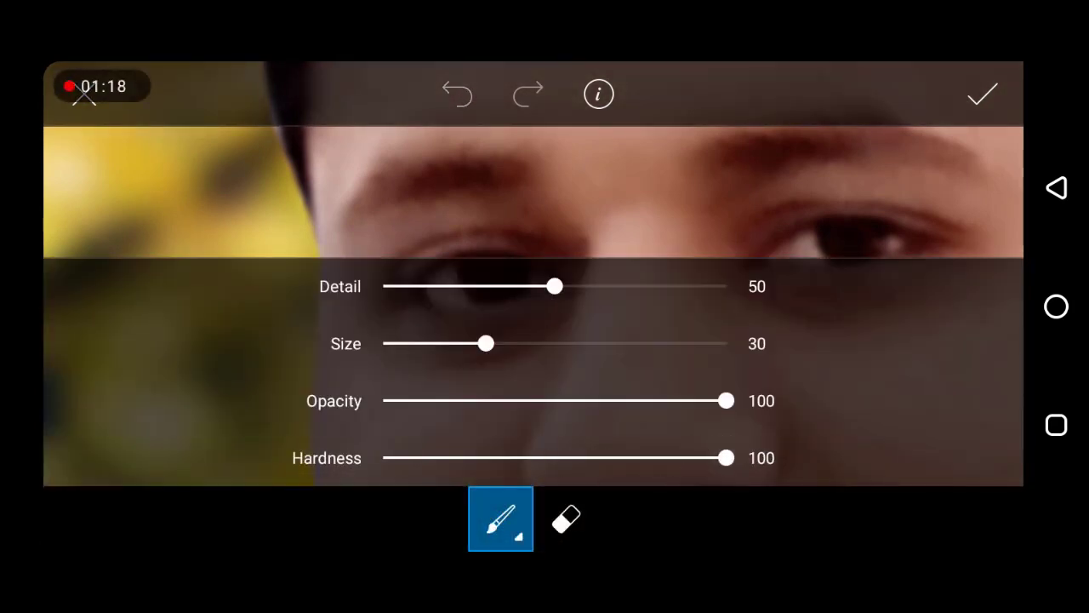
{"action": "left_click_drag", "start_coordinate": [485, 343], "coordinate": [492, 343]}
{"action": "left_click", "coordinate": [500, 518]}
- Apply the Detail effect at strength 50 over the eyes
{"action": "scroll", "coordinate": [545, 281], "scroll_direction": "up", "scroll_amount": 2}
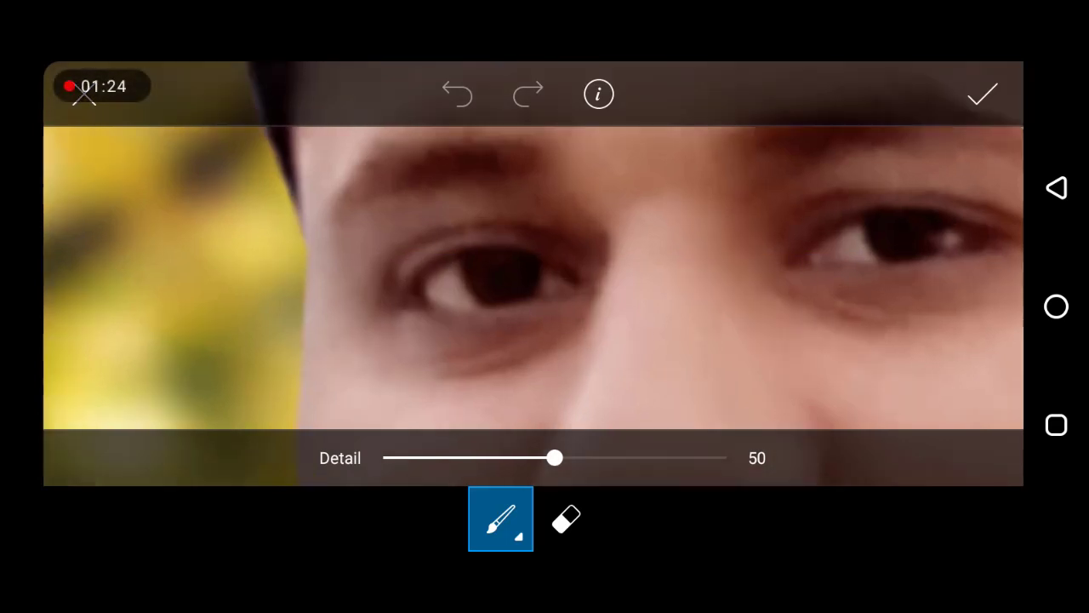
{"action": "scroll", "coordinate": [545, 280], "scroll_direction": "up", "scroll_amount": 2}
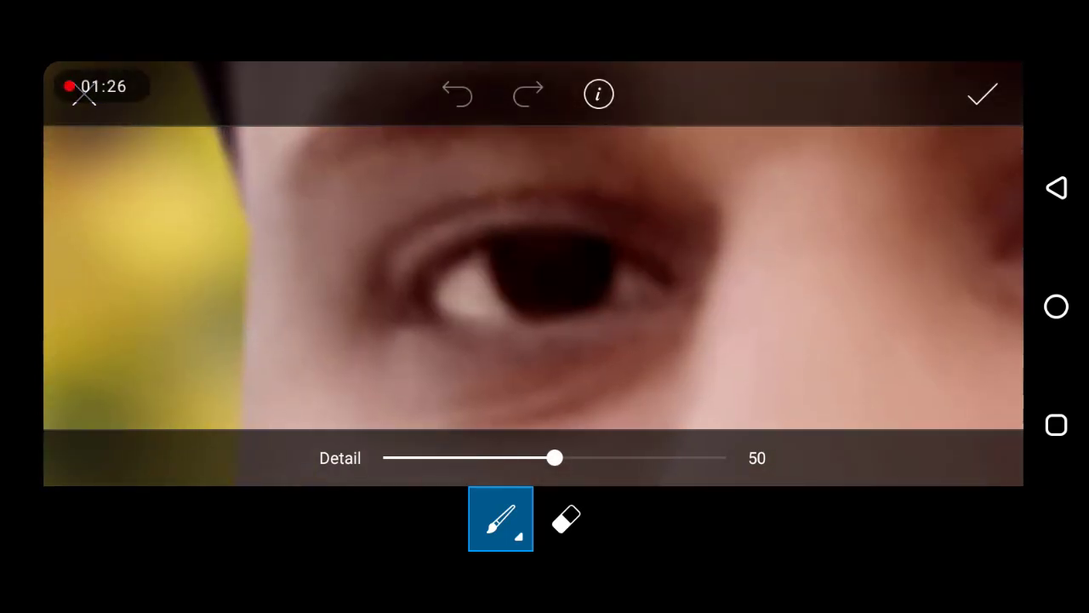
{"action": "scroll", "coordinate": [545, 281], "scroll_direction": "right", "scroll_amount": 5}
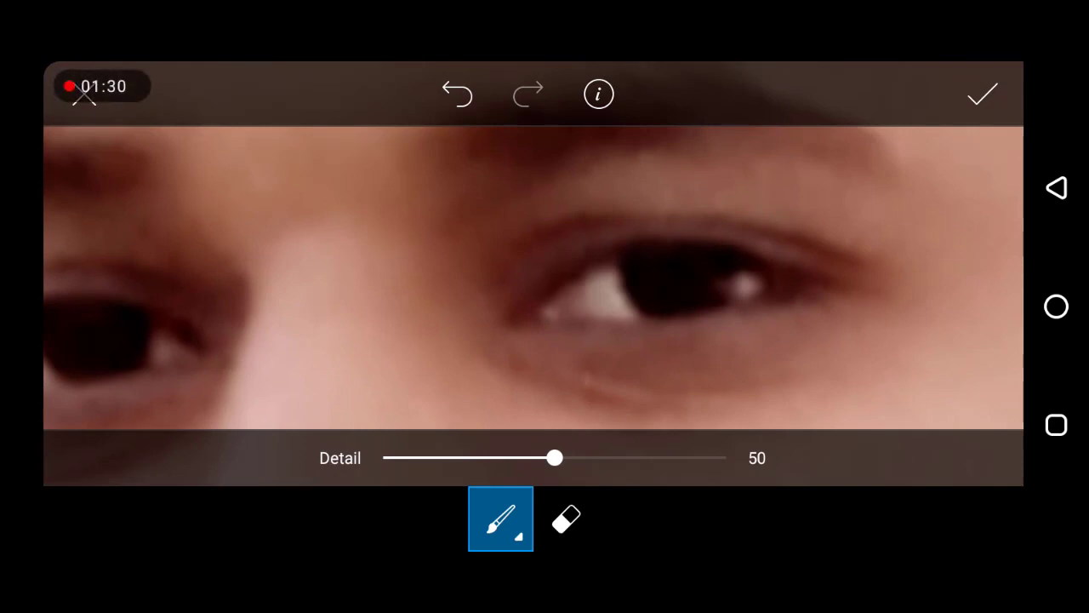
{"action": "left_click", "coordinate": [982, 93]}
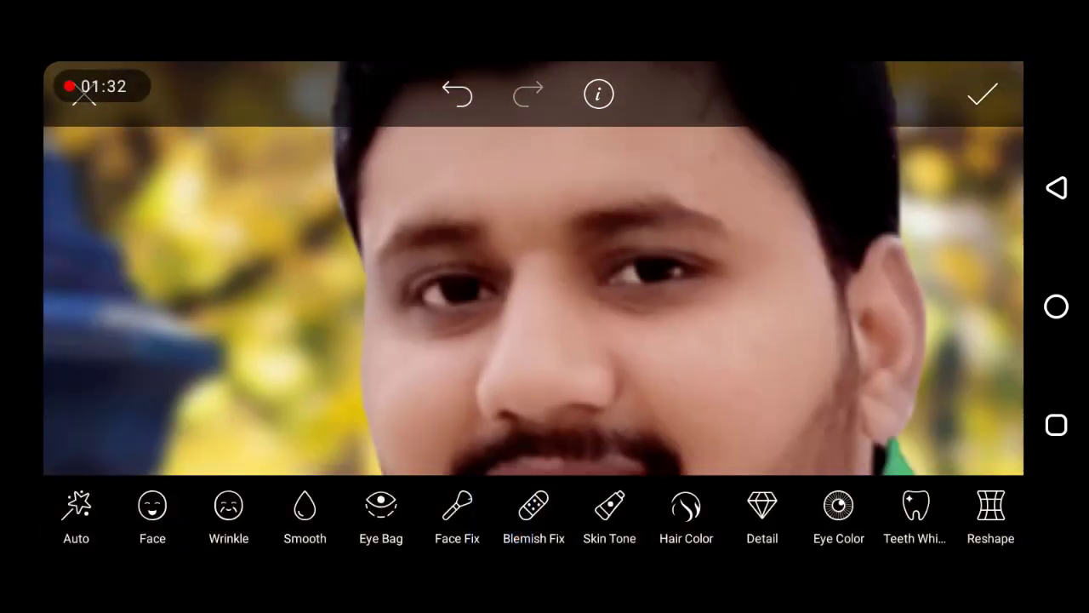
- Confirm the beautify edits, then apply an HDR effect with its blur lowered to 9
{"action": "left_click", "coordinate": [983, 93]}
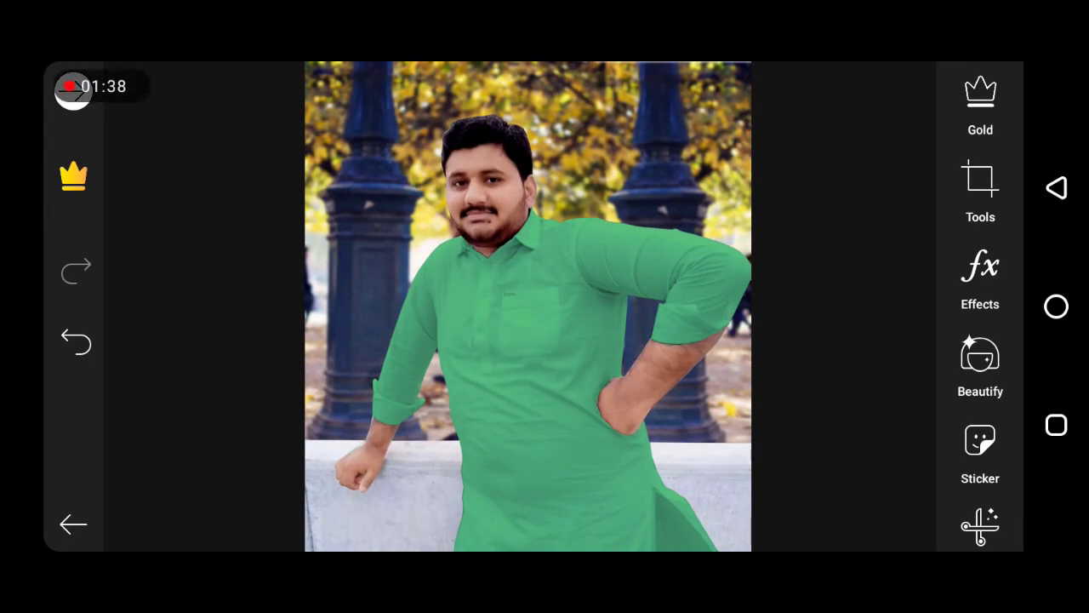
{"action": "left_click", "coordinate": [980, 279]}
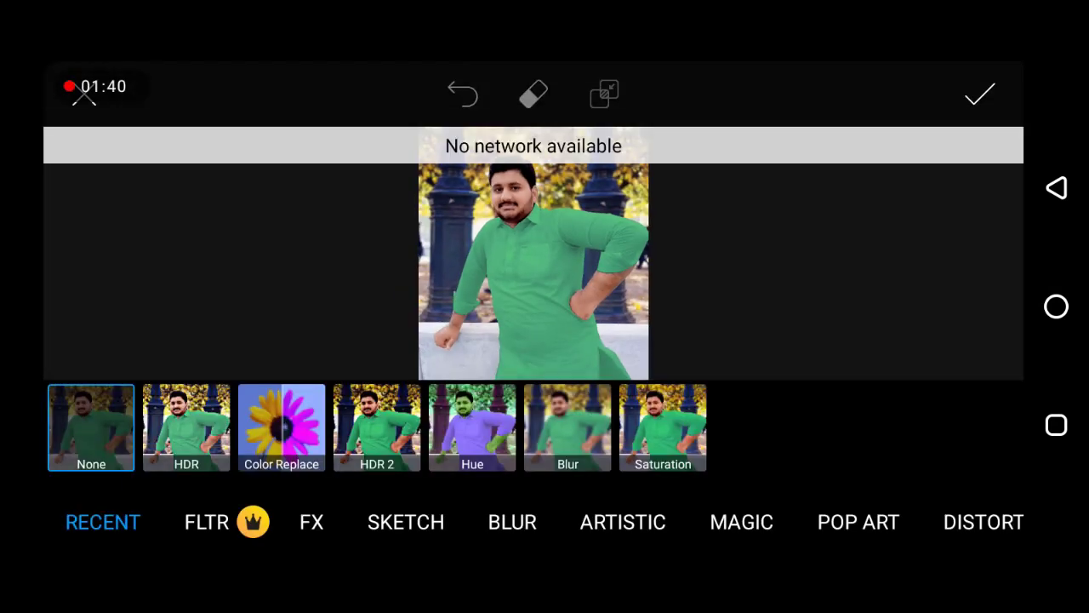
{"action": "left_click", "coordinate": [186, 427]}
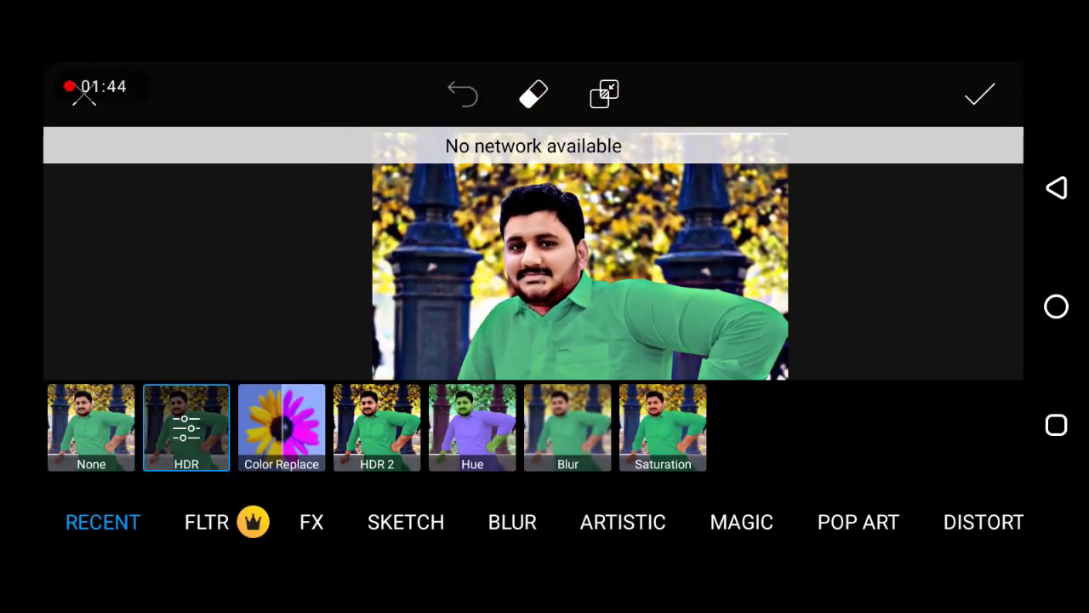
{"action": "left_click", "coordinate": [186, 427]}
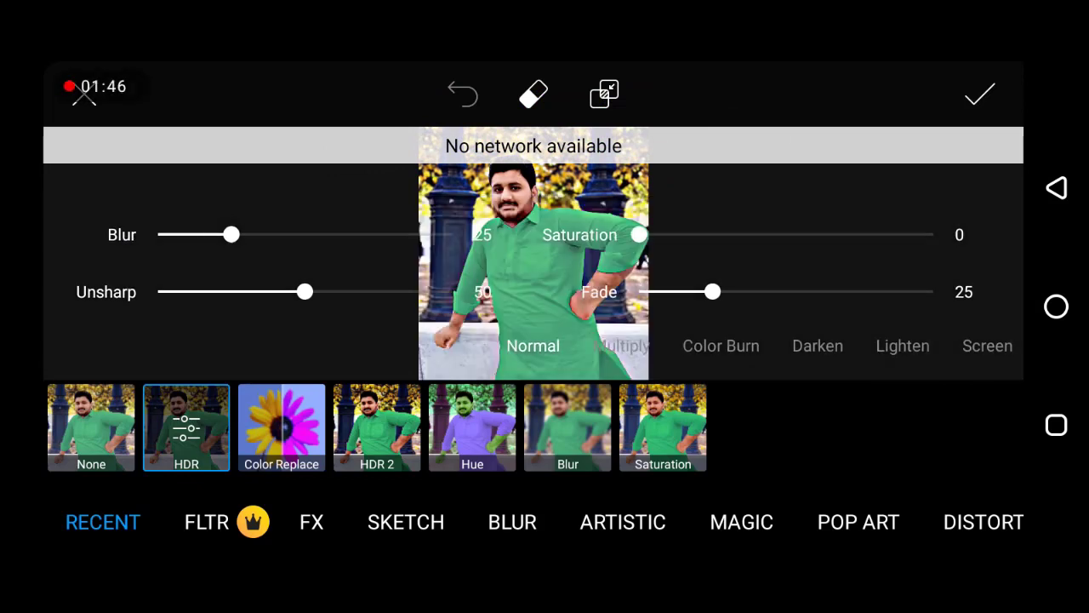
{"action": "left_click_drag", "start_coordinate": [232, 235], "coordinate": [190, 235]}
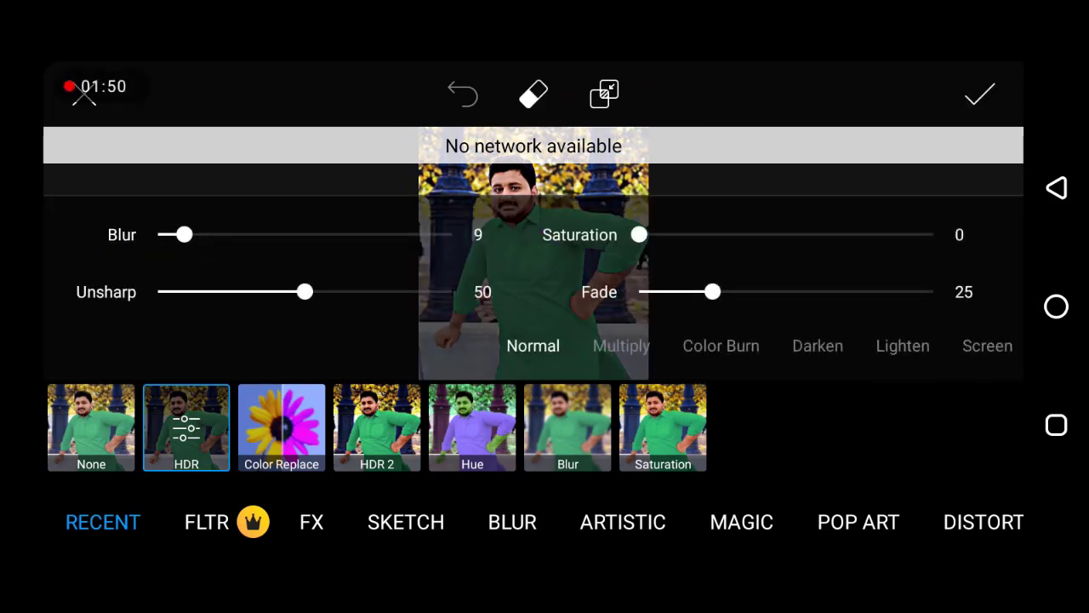
{"action": "left_click", "coordinate": [206, 521]}
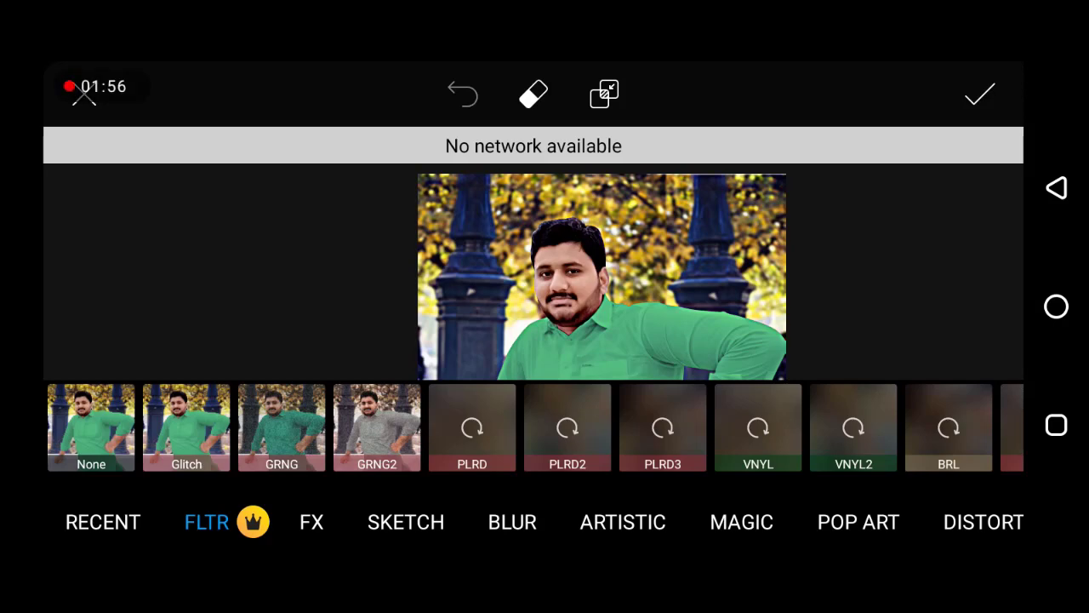
{"action": "left_click", "coordinate": [981, 94]}
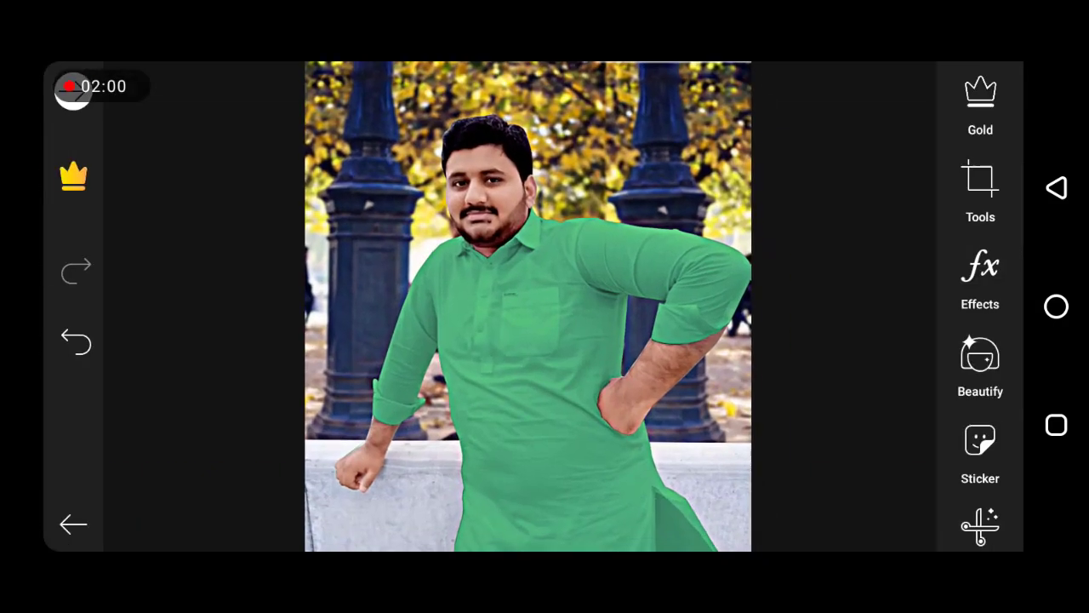
- Save the finished portrait to the phone's gallery from PicsArt's share screen
{"action": "left_click", "coordinate": [73, 90]}
{"action": "left_click", "coordinate": [73, 90]}
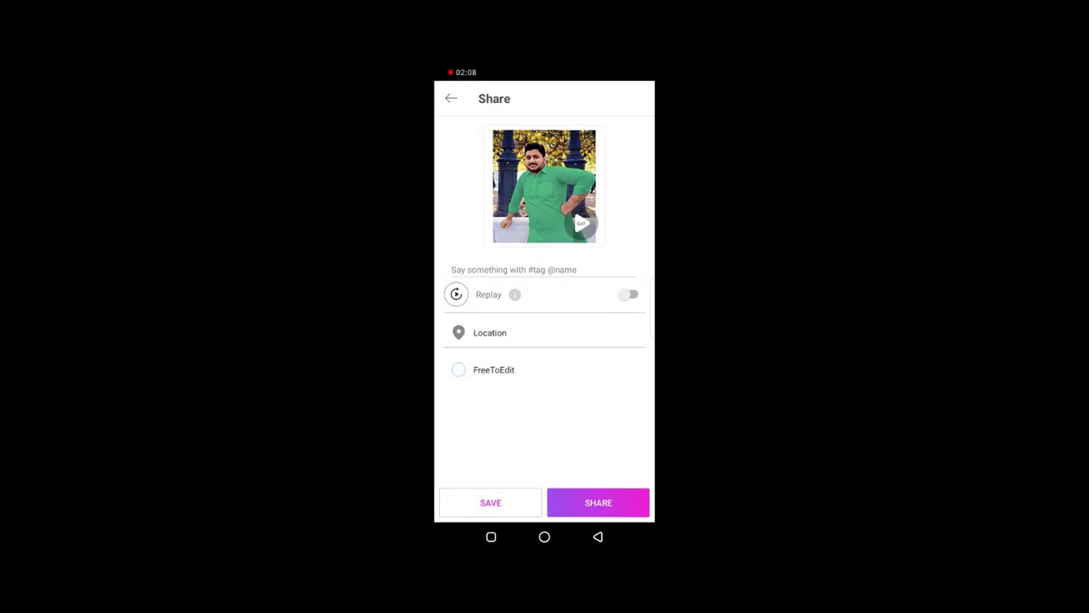
{"action": "left_click", "coordinate": [598, 502]}
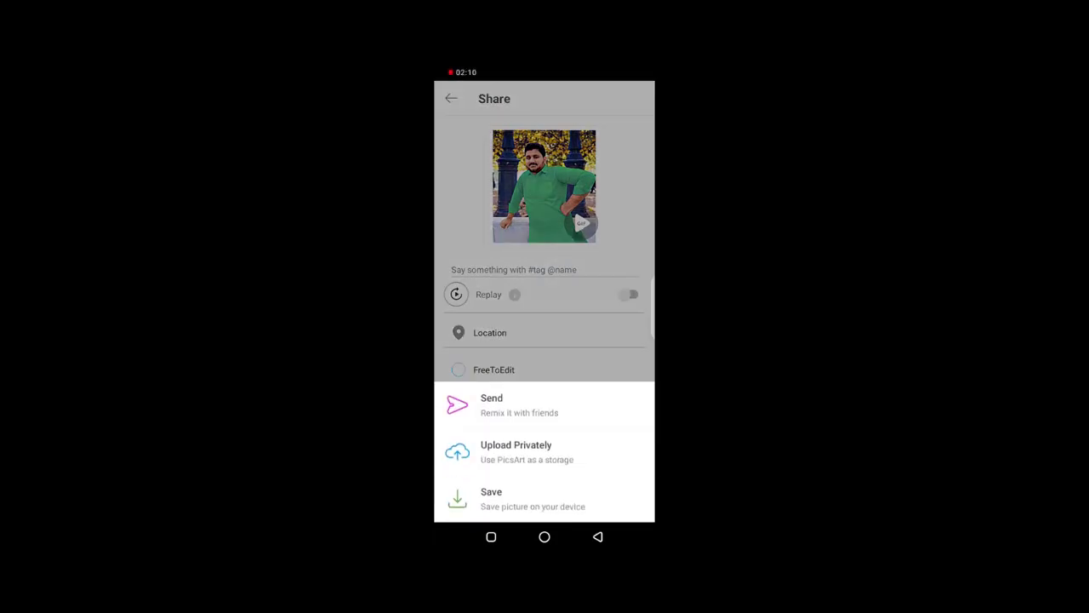
{"action": "left_click", "coordinate": [527, 499]}
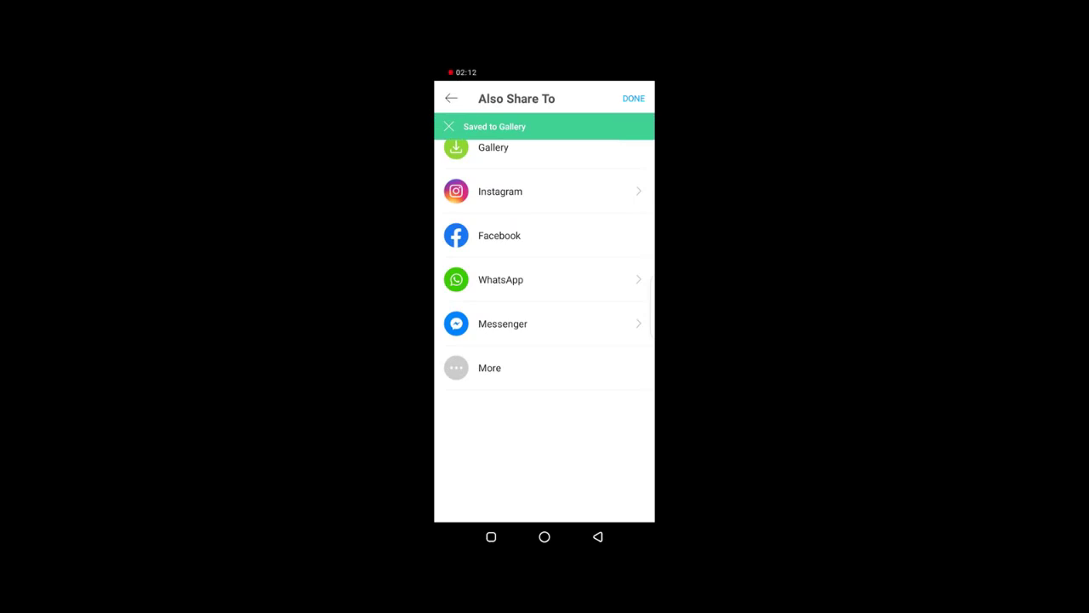
{"action": "left_click", "coordinate": [491, 536]}
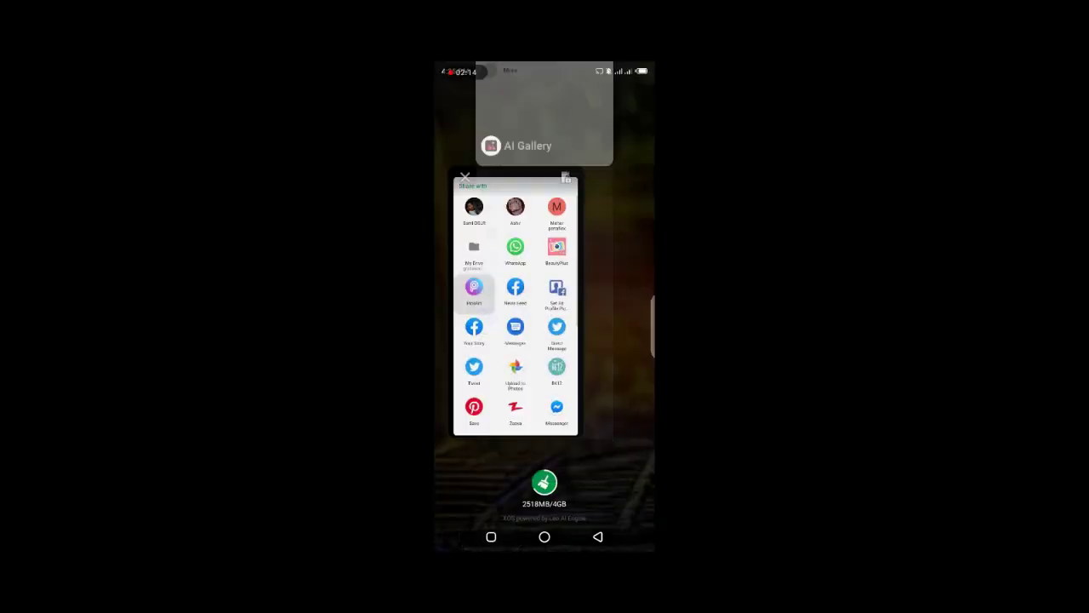
- Close PicsArt and switch the phone's USB connection to File transfer
{"action": "left_click_drag", "start_coordinate": [515, 306], "coordinate": [514, 128]}
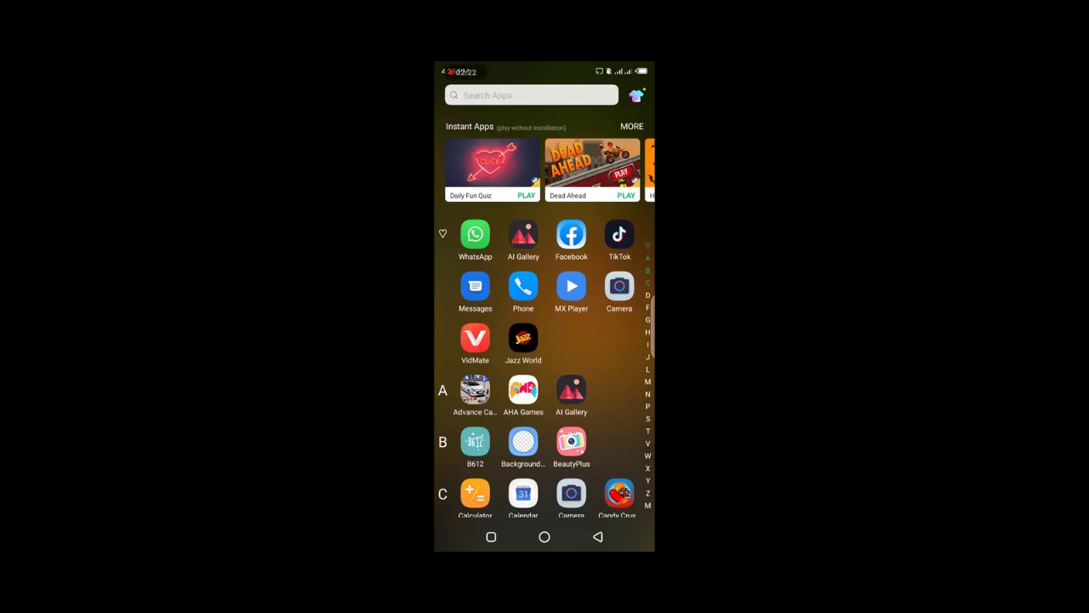
{"action": "left_click_drag", "start_coordinate": [545, 68], "coordinate": [545, 340]}
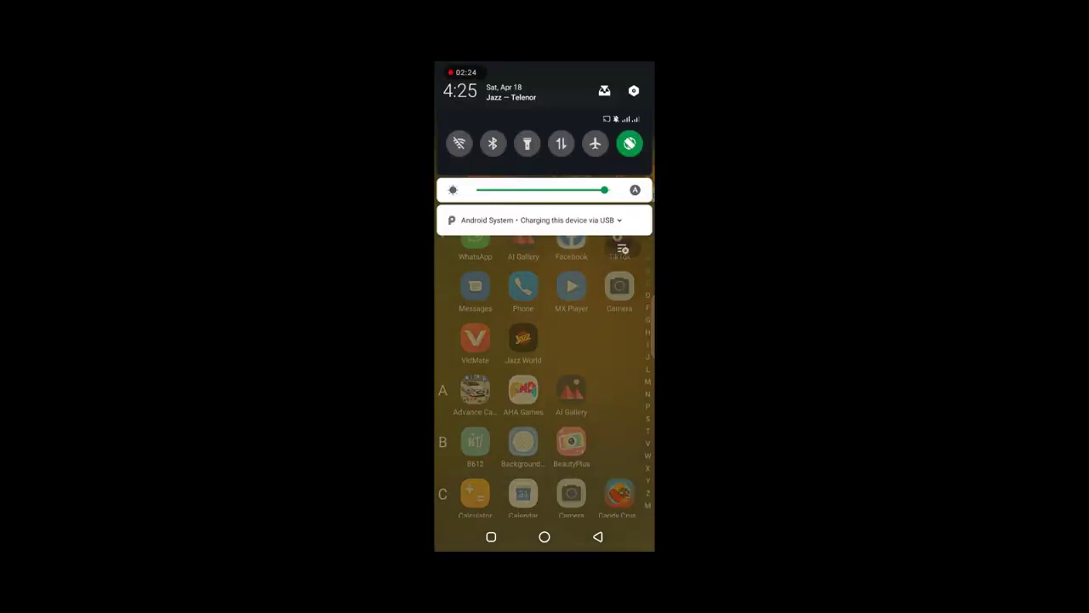
{"action": "left_click", "coordinate": [528, 230]}
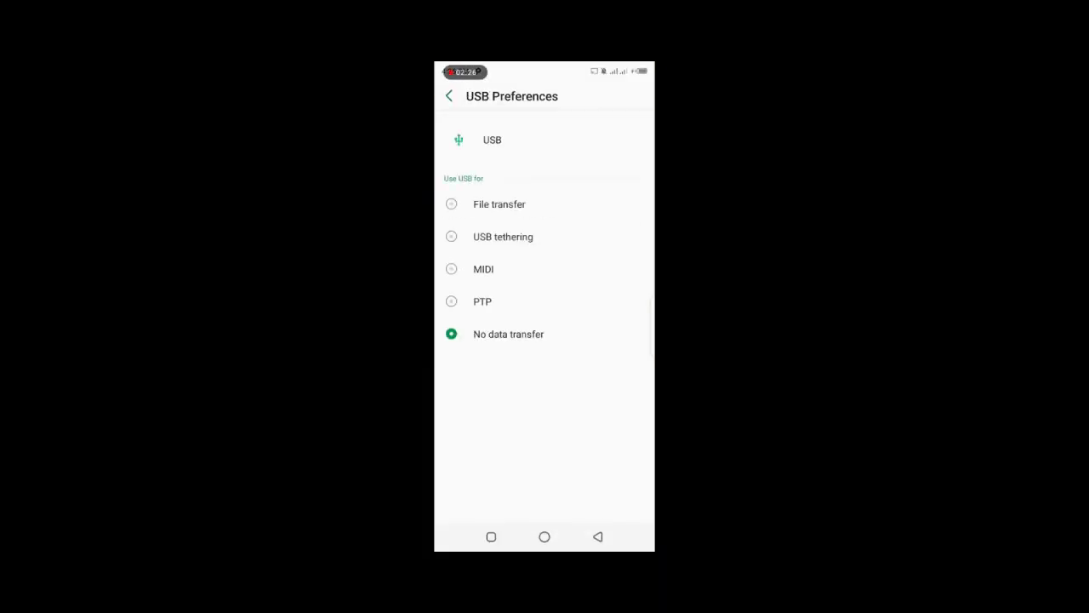
{"action": "left_click", "coordinate": [597, 536]}
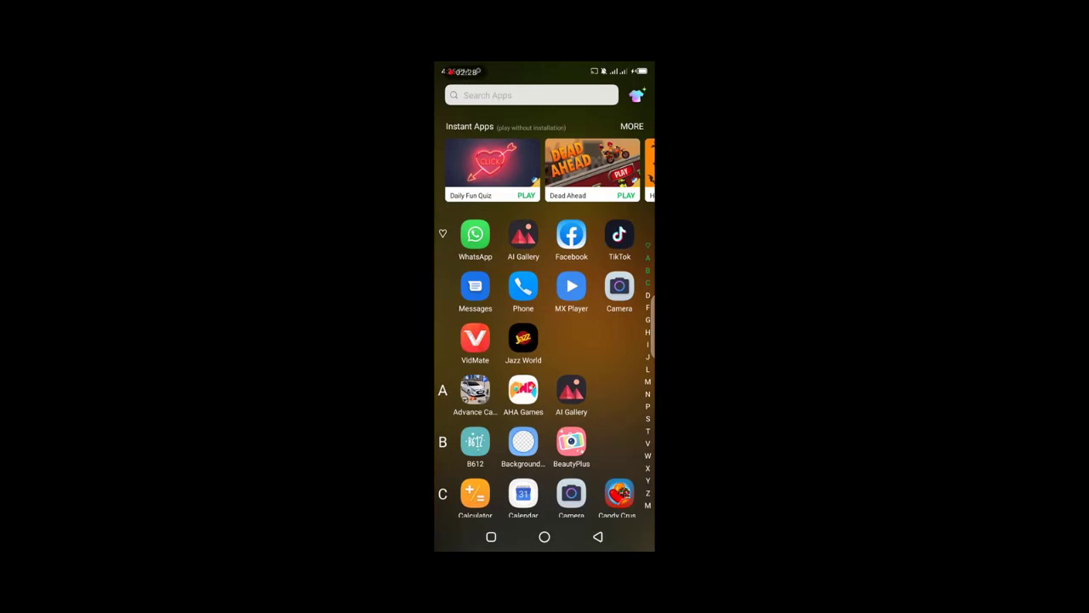
{"action": "left_click_drag", "start_coordinate": [545, 68], "coordinate": [545, 255]}
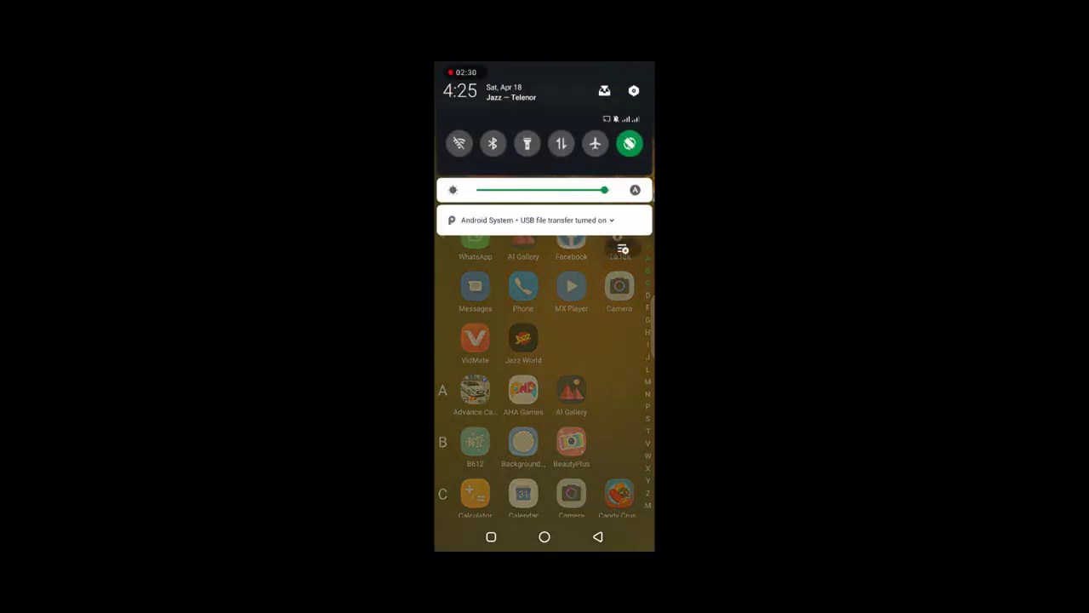